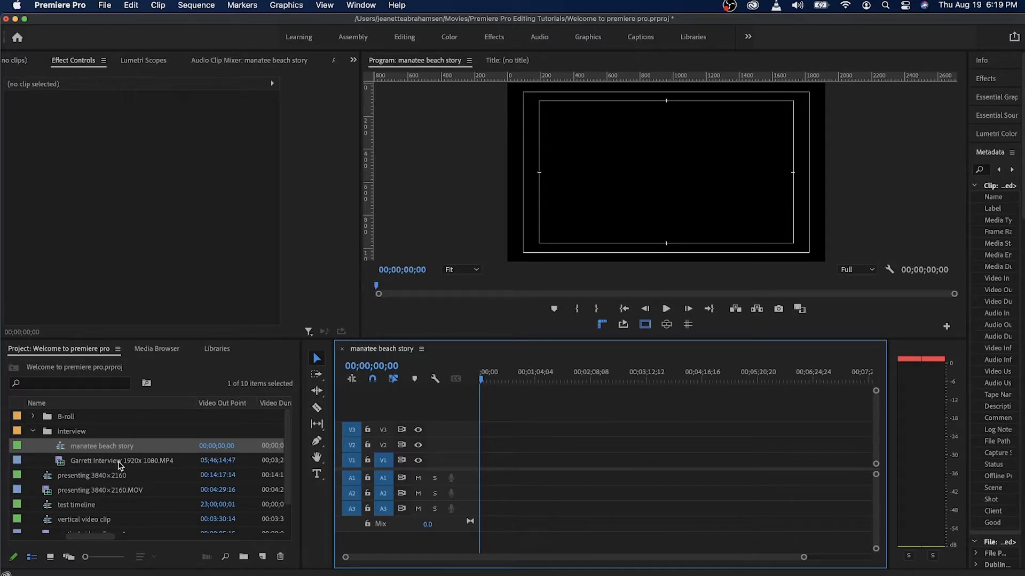
# - Place the 1920x 1080 interview video at the beginning of the manatee beach story timeline, on tracks V1 and A1
pyautogui.moveTo(120, 465)
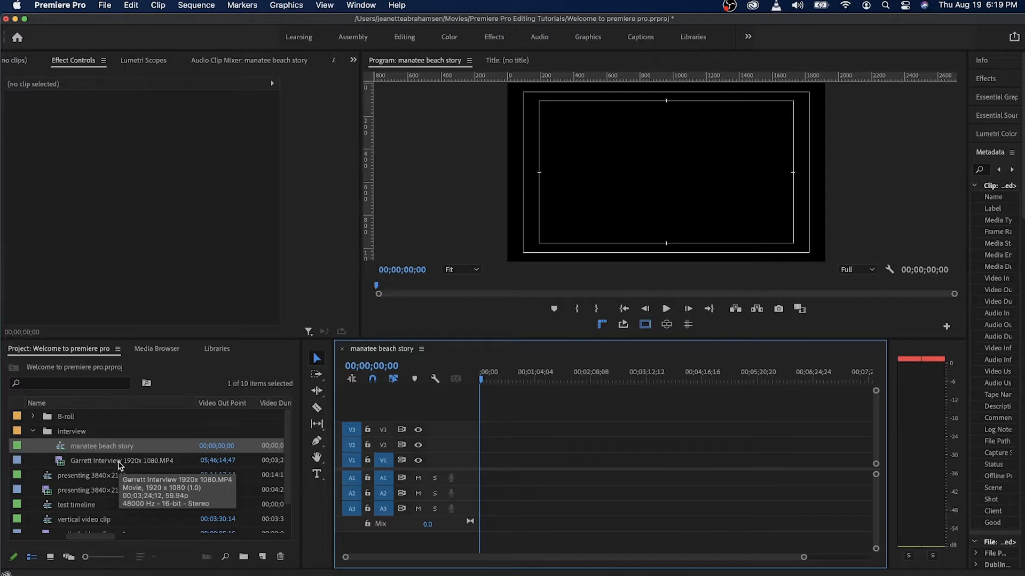
pyautogui.click(118, 462)
pyautogui.moveTo(103, 464); pyautogui.dragTo(484, 466)
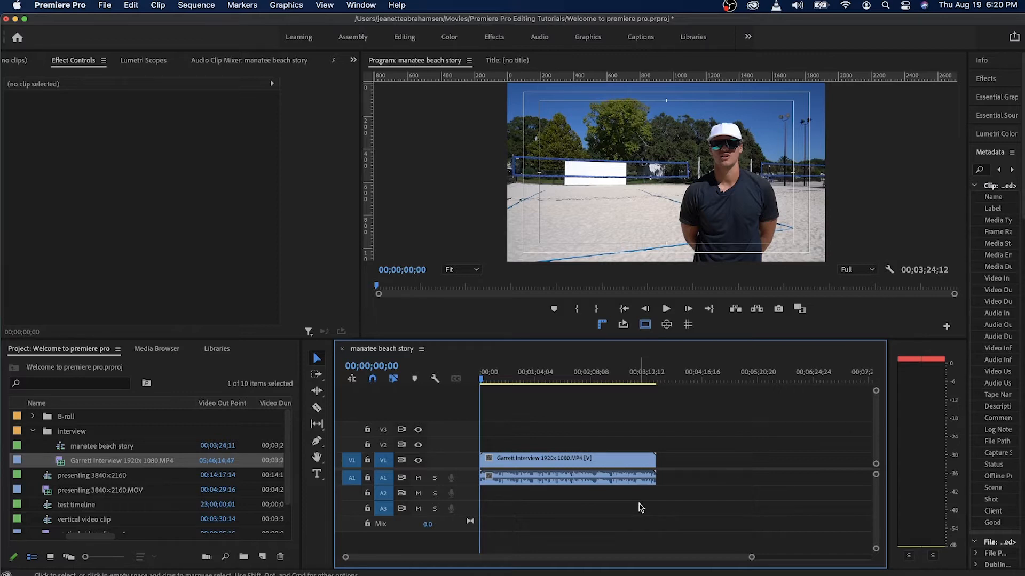
# - Open the interview clip in the Source Monitor and enlarge the preview area in both width and height
pyautogui.click(120, 462)
pyautogui.doubleClick(62, 463)
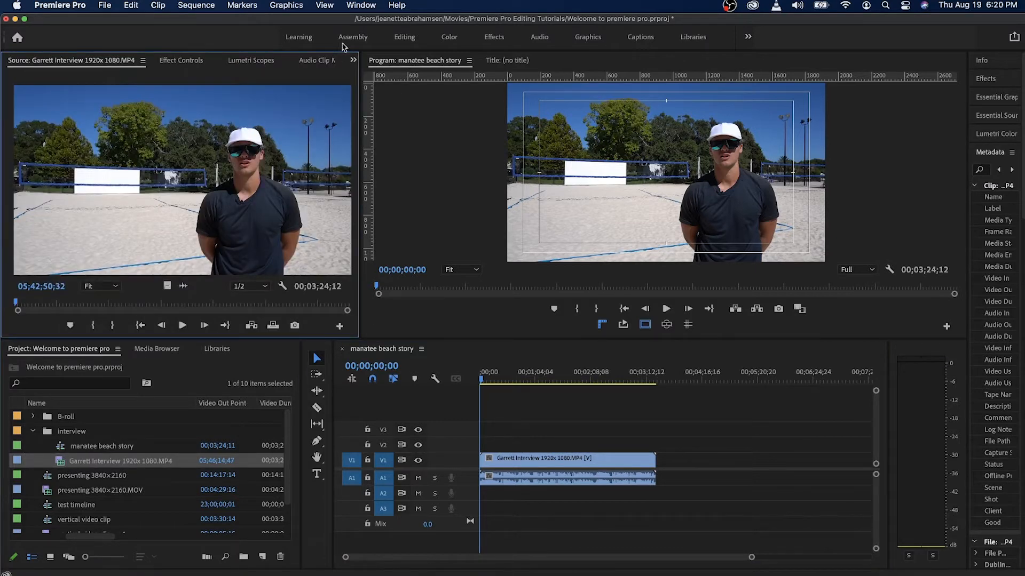
pyautogui.moveTo(359, 286); pyautogui.dragTo(469, 296)
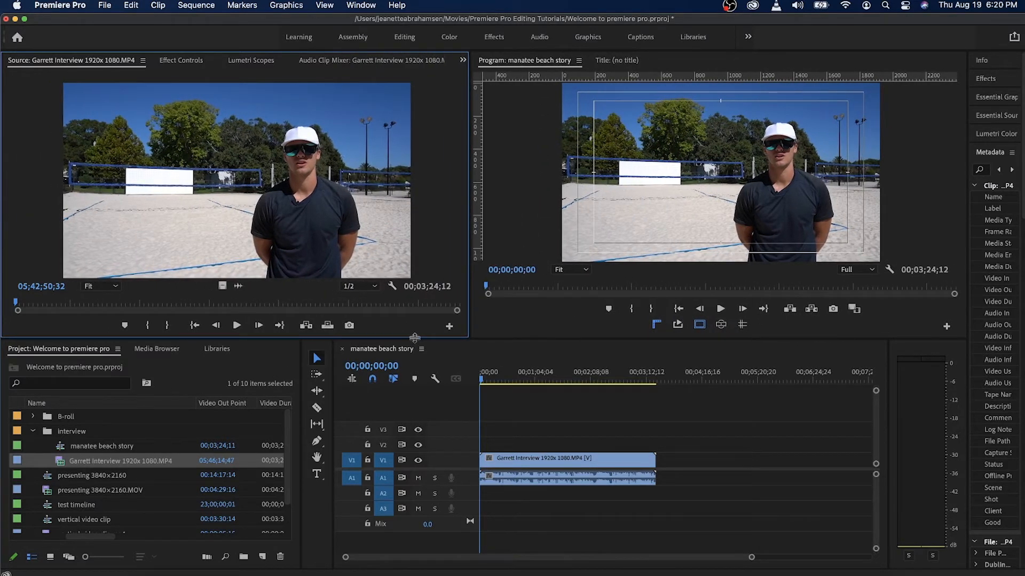
pyautogui.moveTo(414, 340); pyautogui.dragTo(415, 390)
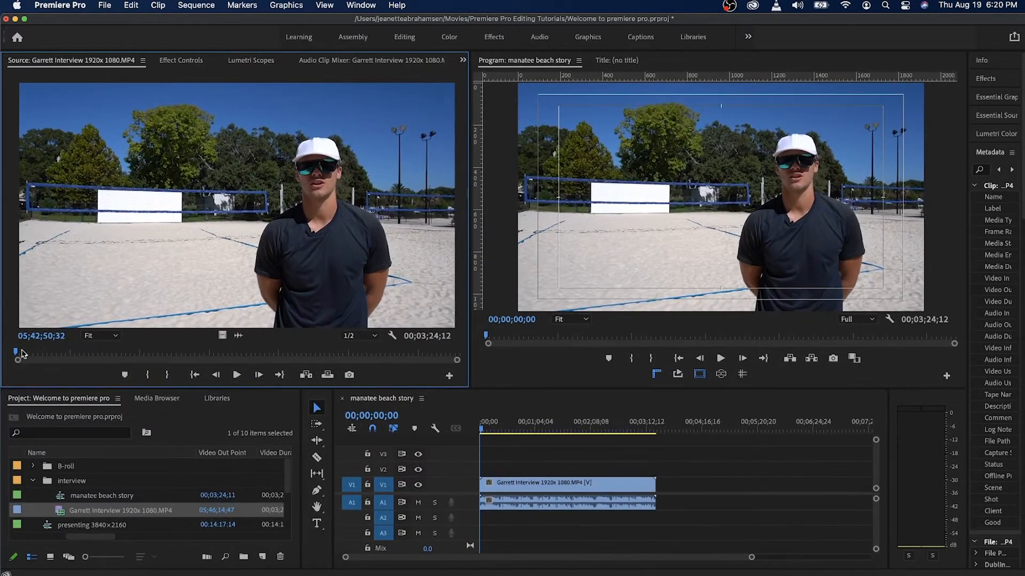
# - Mark the source interview from 05;42;58;25 to 05;45;43;11 and place that portion on V1 and A1 after a gap behind the first clip
pyautogui.press('space')
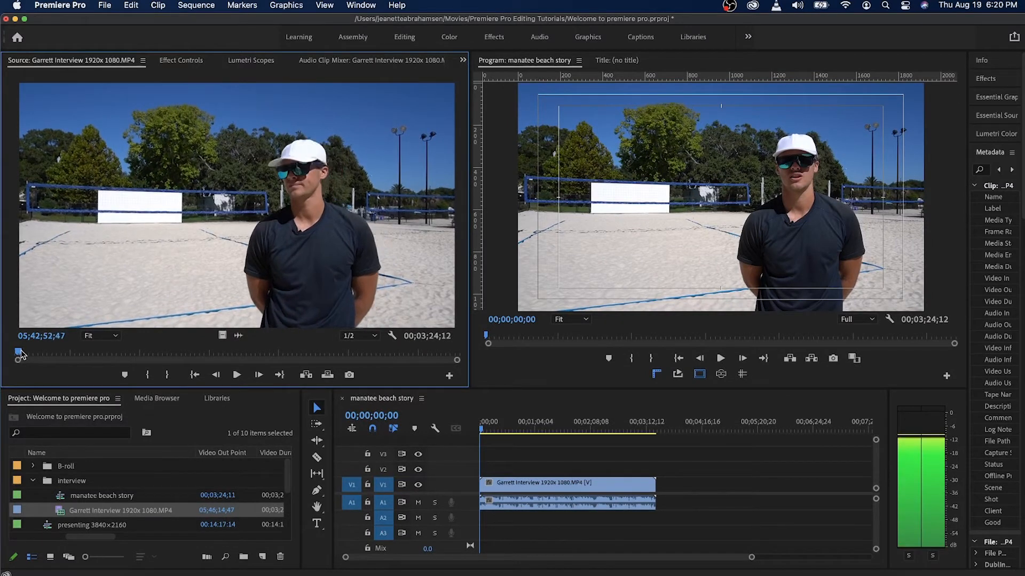
pyautogui.moveTo(23, 354); pyautogui.dragTo(34, 356)
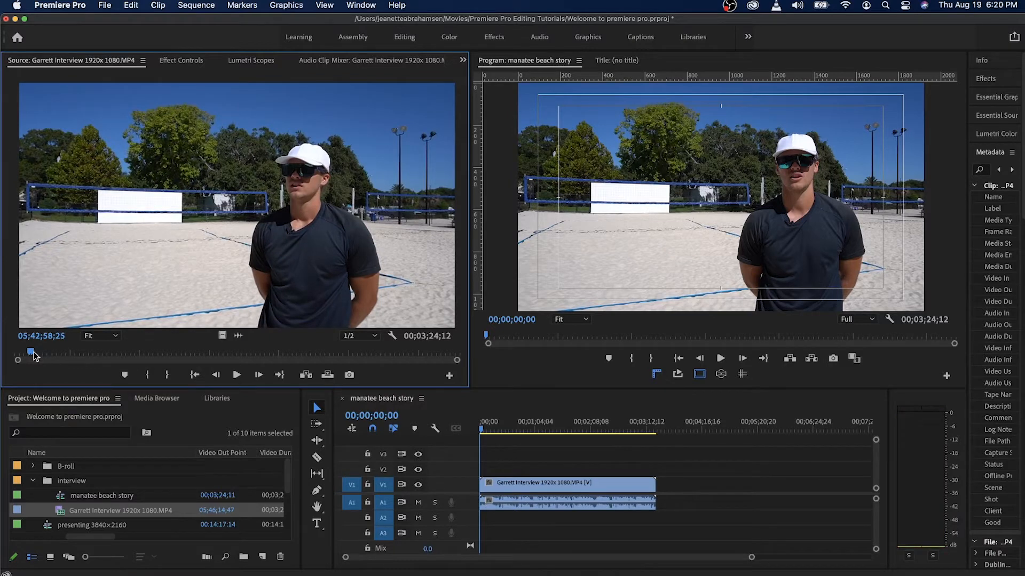
pyautogui.press('i')
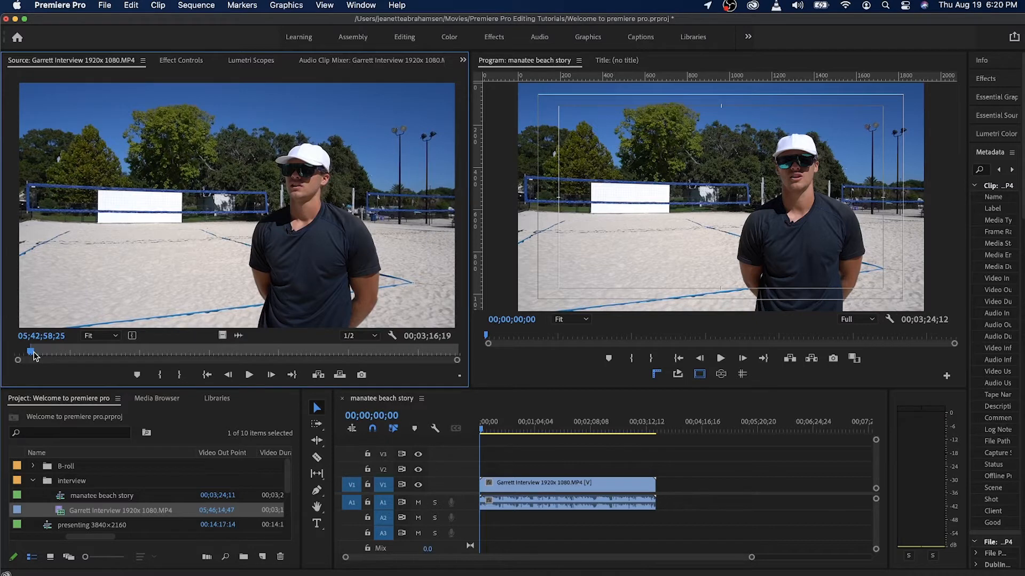
pyautogui.moveTo(31, 356); pyautogui.dragTo(389, 364)
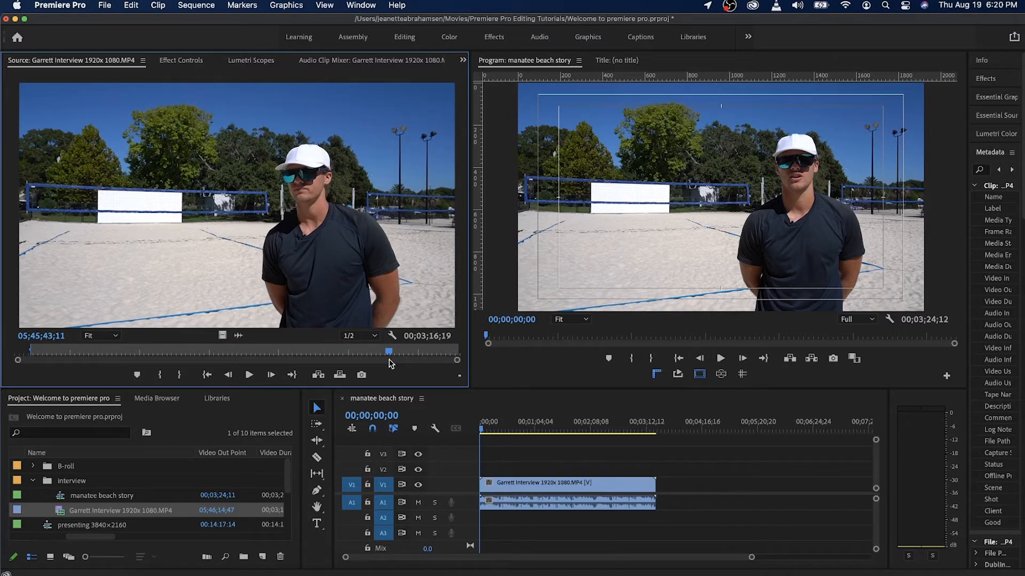
pyautogui.press('o')
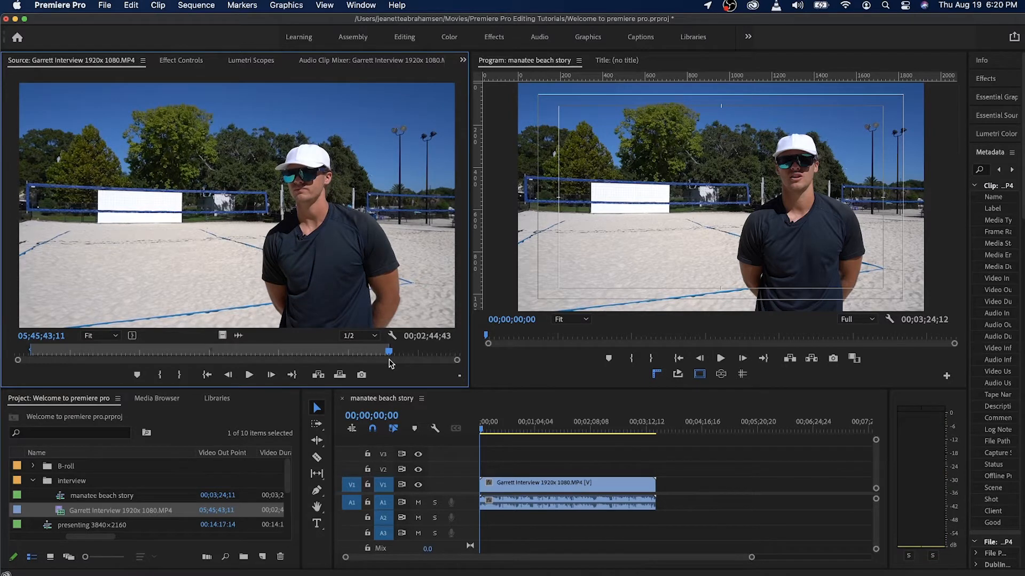
pyautogui.moveTo(294, 217); pyautogui.dragTo(686, 483)
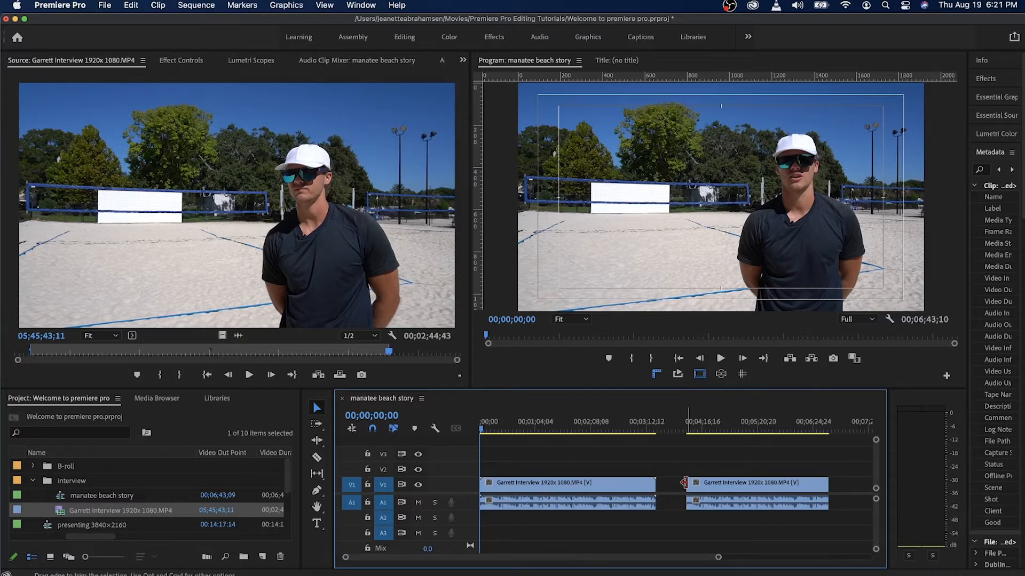
# - Move the source In point to 05;43;59;38 and set the Out point at the same frame
pyautogui.click(152, 351)
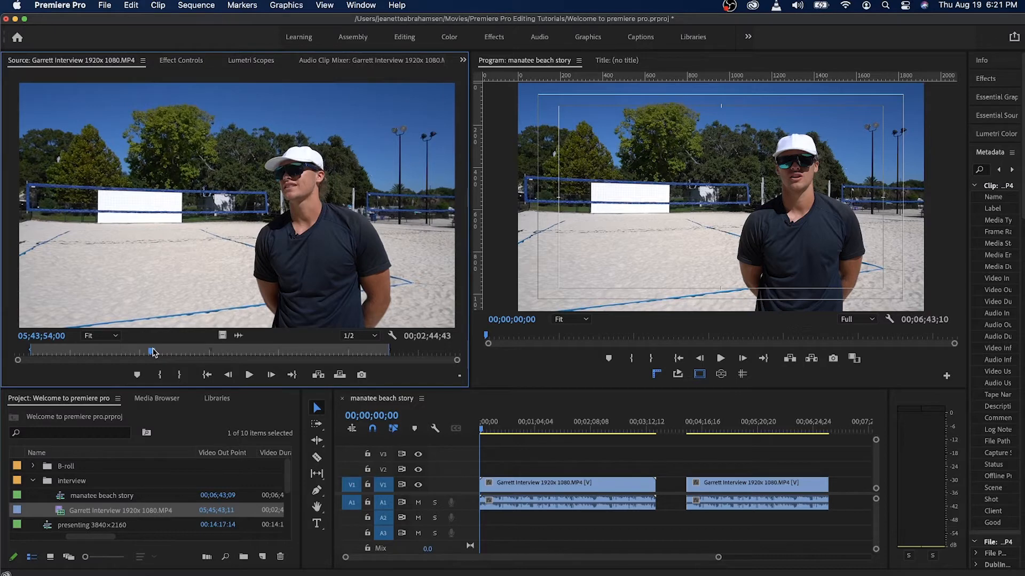
pyautogui.press('i')
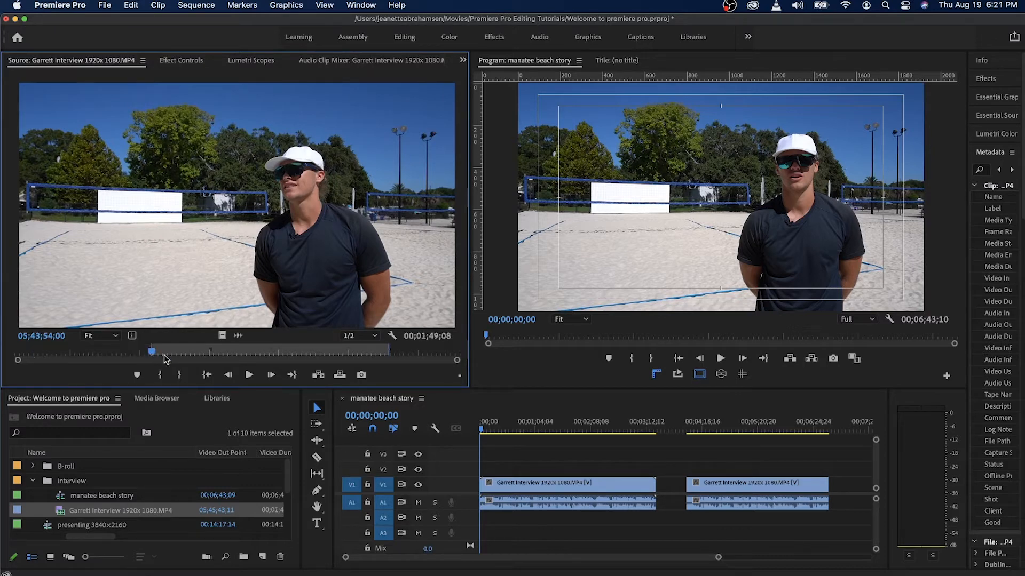
pyautogui.click(164, 347)
pyautogui.press('i')
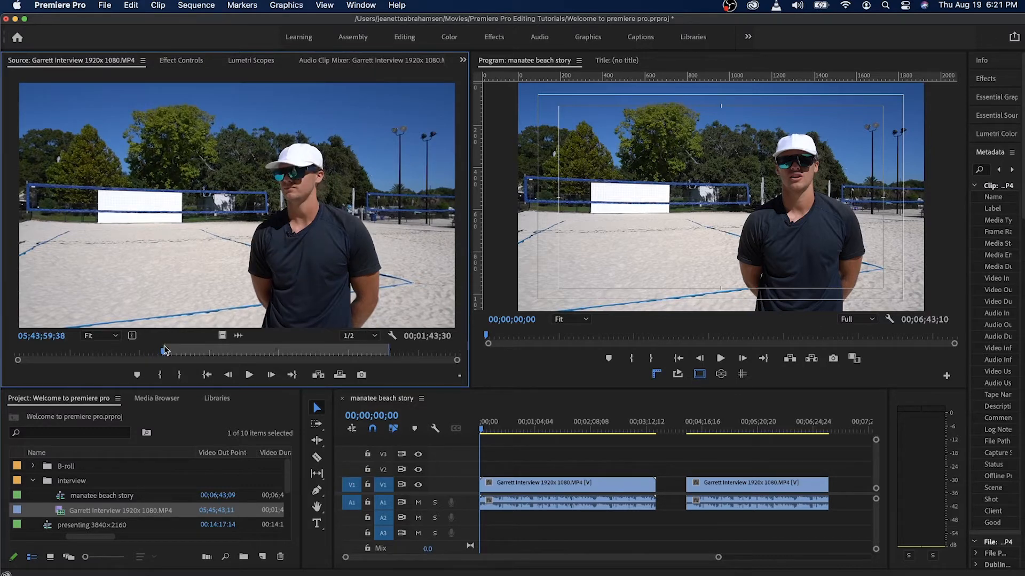
pyautogui.press('o')
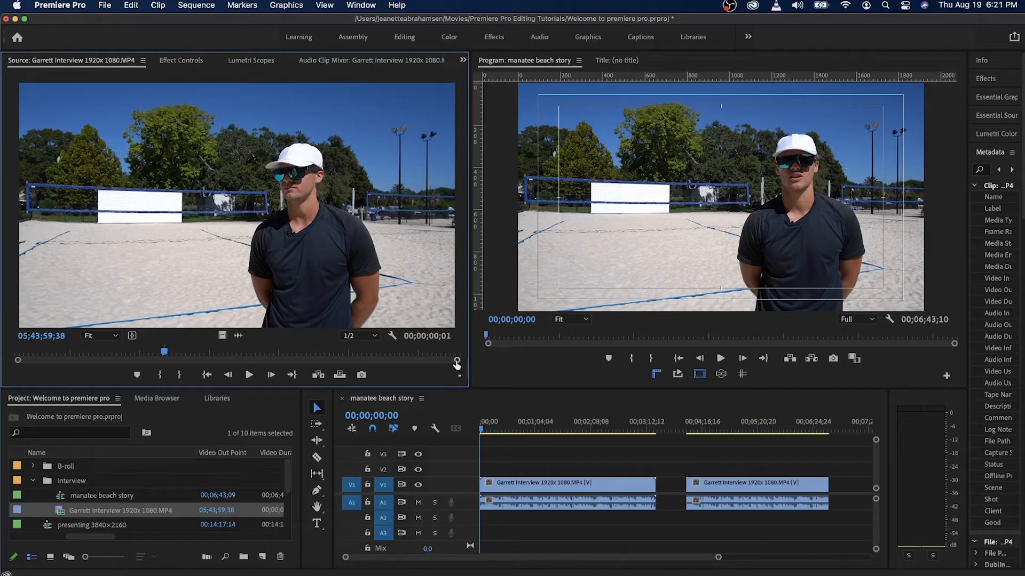
# - Mark the source interview from 05;43;57;54 to 05;43;59;32 and place only its audio on A1 after the second timeline clip
pyautogui.moveTo(456, 364); pyautogui.dragTo(315, 367)
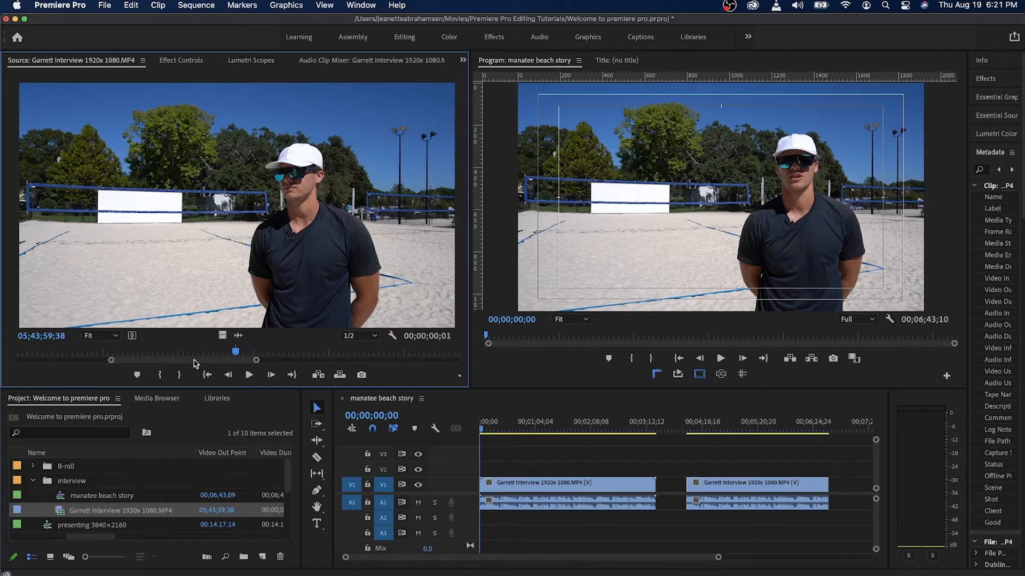
pyautogui.moveTo(256, 361); pyautogui.dragTo(226, 362)
pyautogui.click(154, 352)
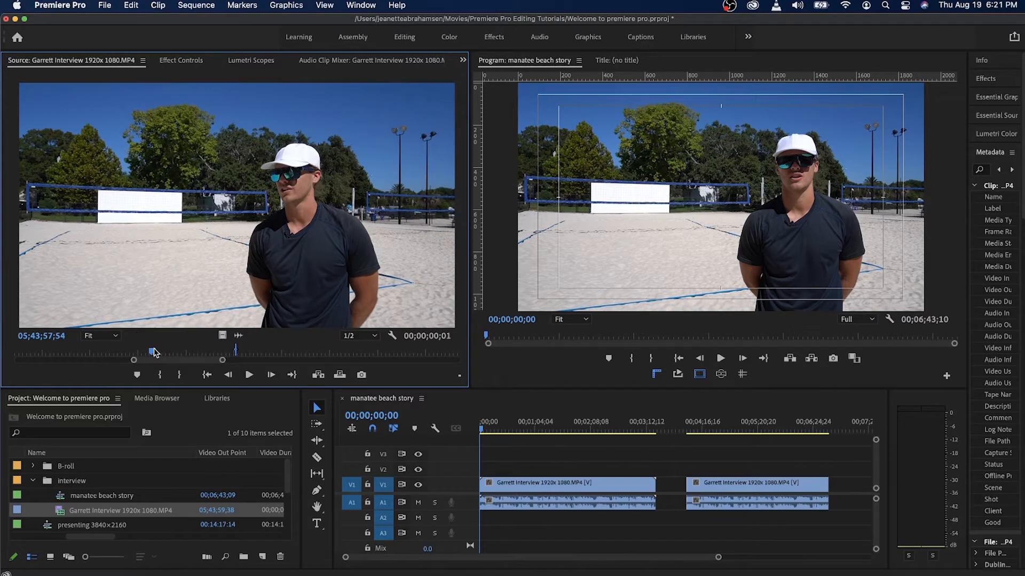
pyautogui.moveTo(154, 352); pyautogui.dragTo(231, 352)
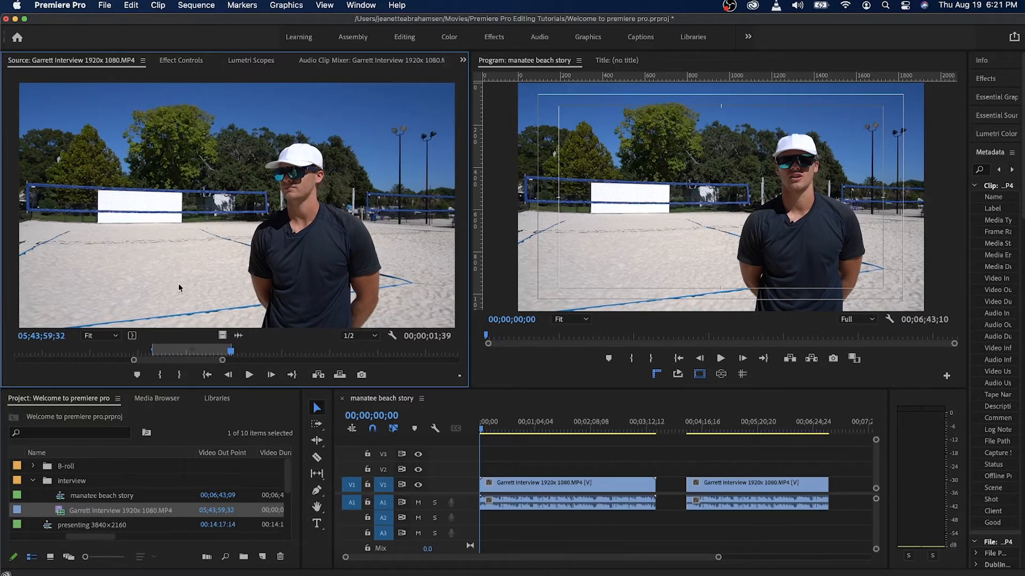
pyautogui.moveTo(222, 361); pyautogui.dragTo(459, 355)
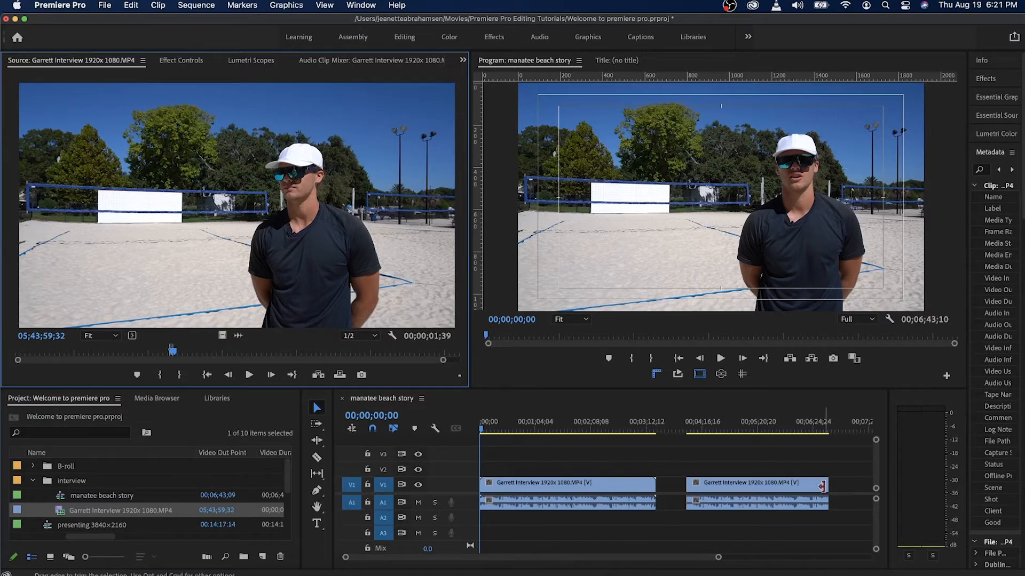
pyautogui.hscroll(5, 729, 547)
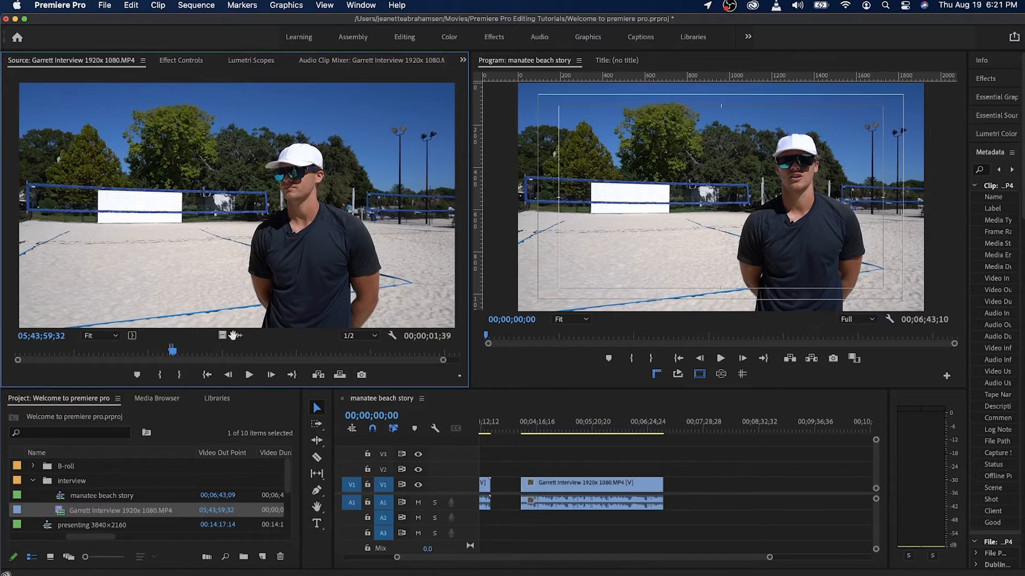
pyautogui.moveTo(287, 349); pyautogui.dragTo(716, 505)
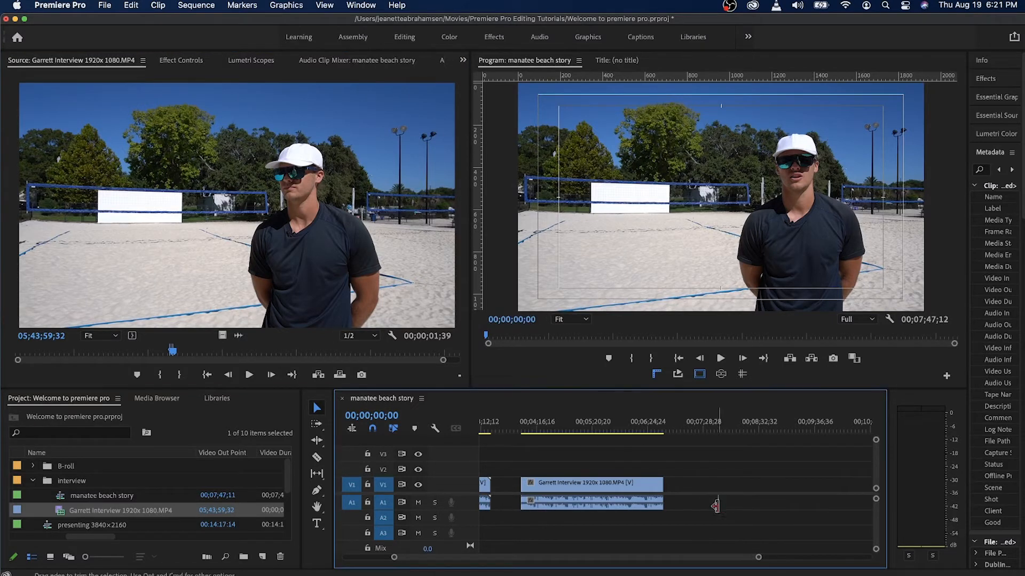
# - Mark a longer source range ending at 05;44;21;06 and place its audio alone on A1 and its video alone on V1
pyautogui.click(55, 364)
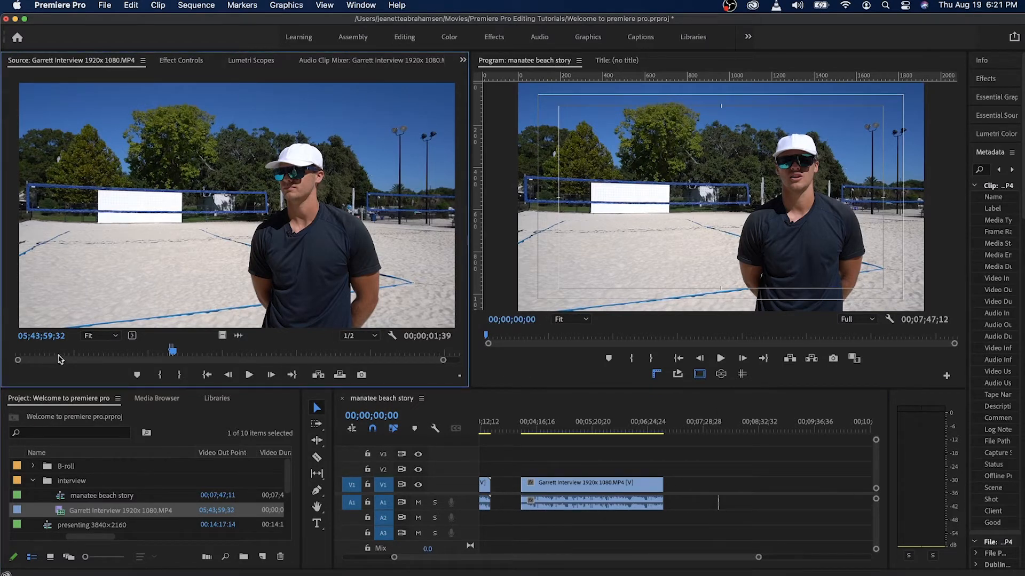
pyautogui.click(60, 353)
pyautogui.press('i')
pyautogui.click(223, 353)
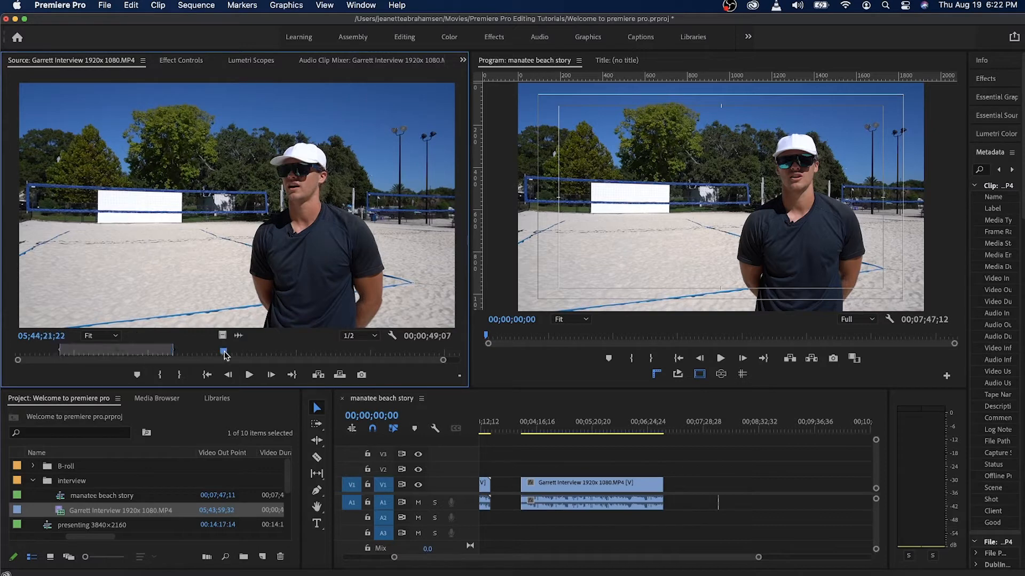
pyautogui.press('o')
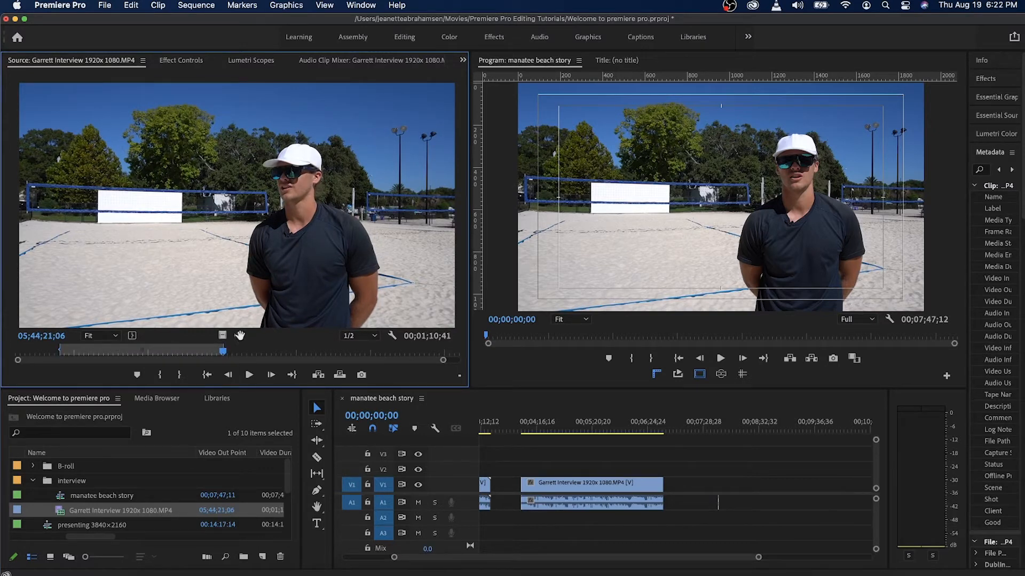
pyautogui.moveTo(623, 473); pyautogui.dragTo(752, 504)
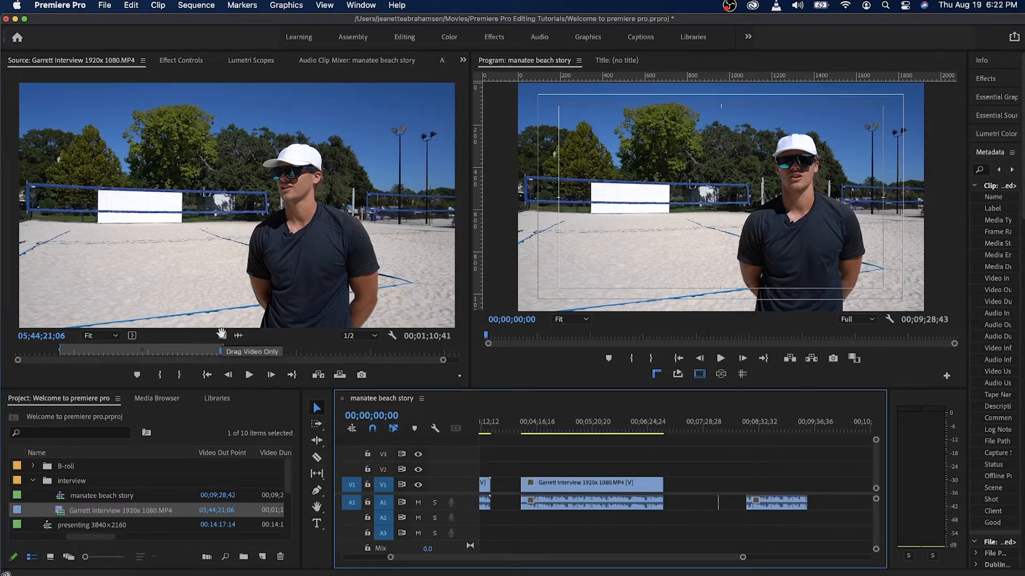
pyautogui.moveTo(221, 334); pyautogui.dragTo(827, 483)
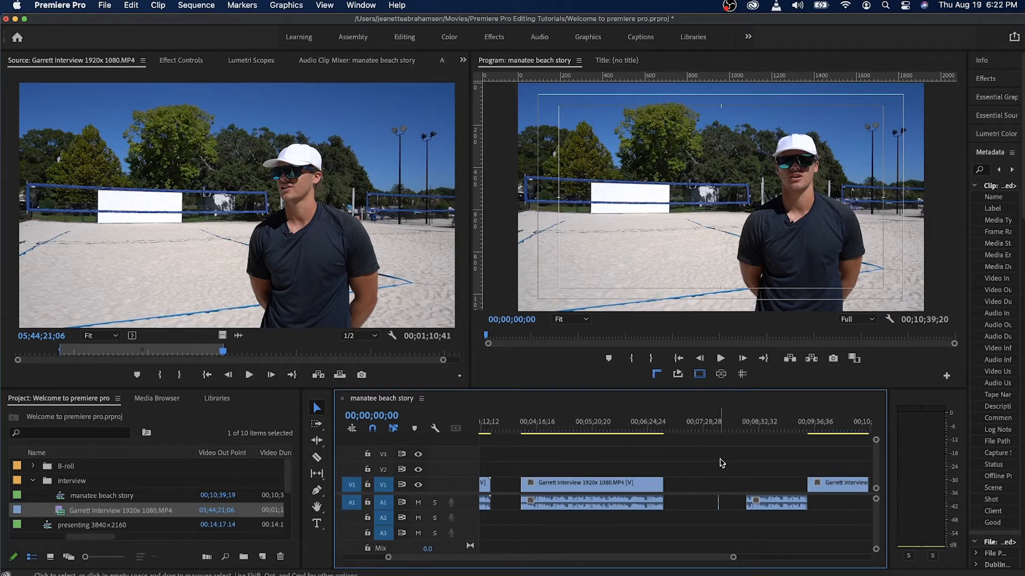
# - Delete the video-only, audio-only and second interview excerpts from the timeline, leaving only the full interview clip at the start
pyautogui.click(836, 484)
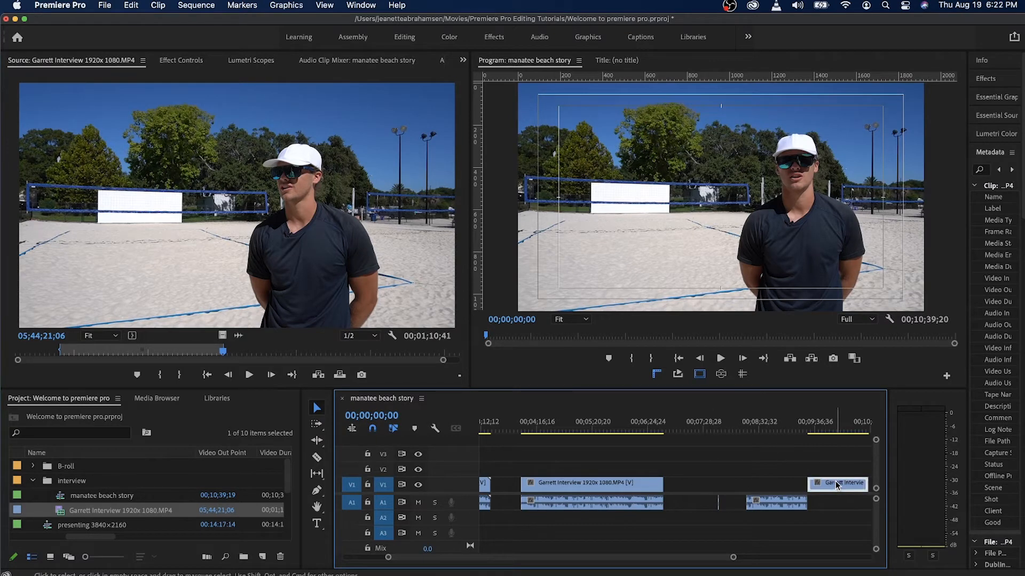
pyautogui.press('Delete')
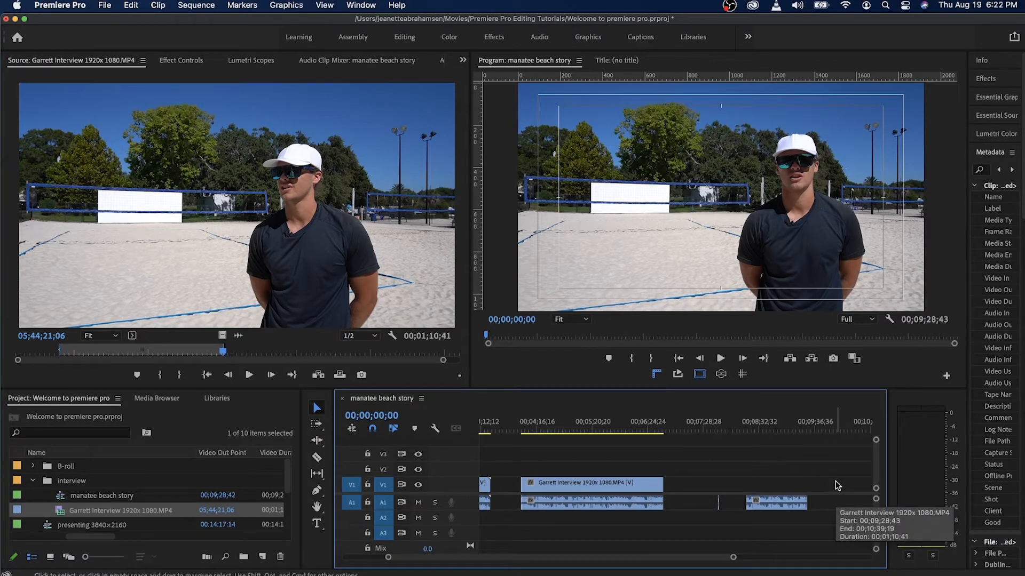
pyautogui.moveTo(694, 461)
pyautogui.mouseDown()
pyautogui.moveTo(717, 491)
pyautogui.moveTo(820, 538)
pyautogui.mouseUp()
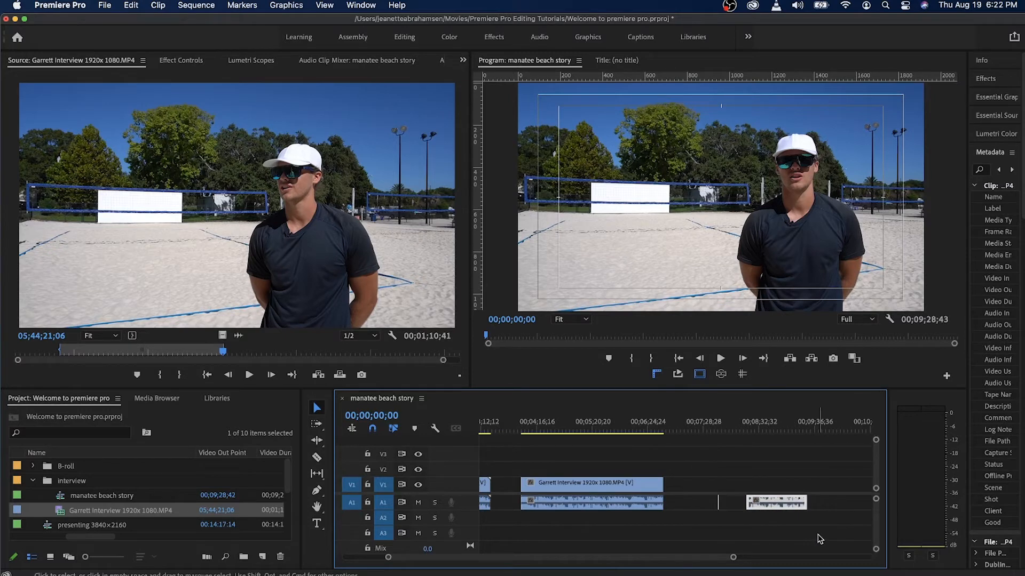
pyautogui.press('Delete')
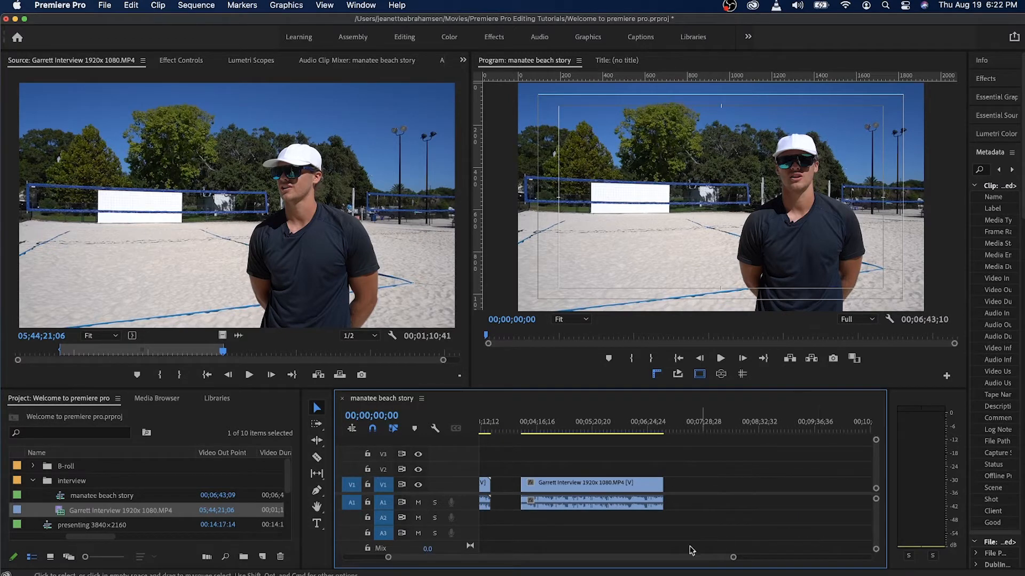
pyautogui.moveTo(677, 558); pyautogui.dragTo(618, 558)
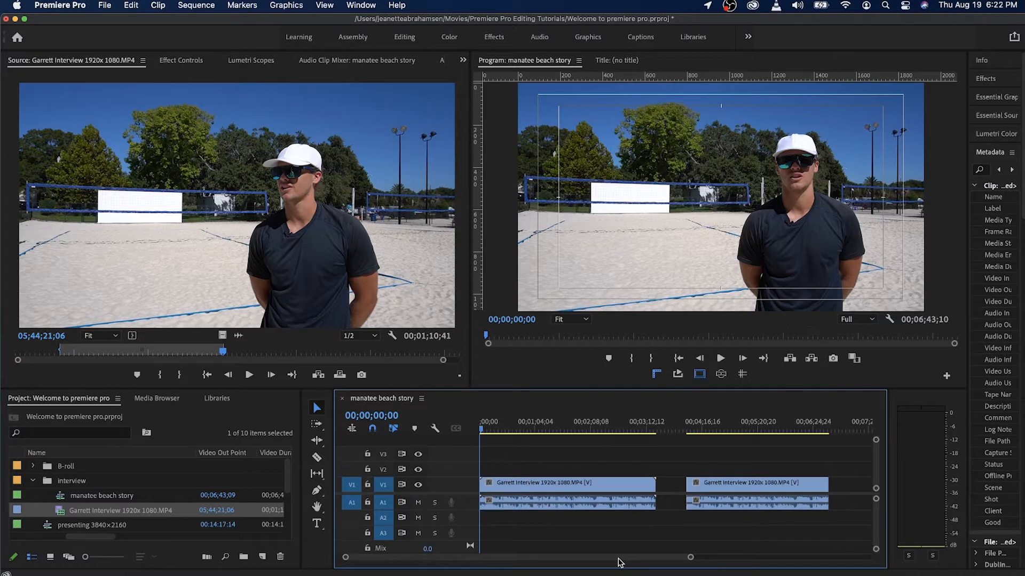
pyautogui.click(734, 488)
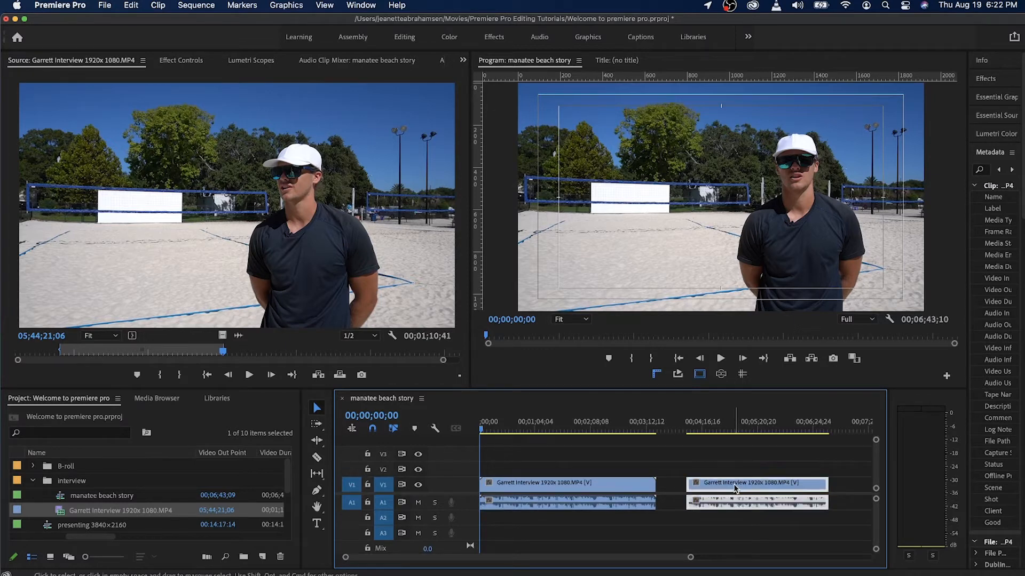
pyautogui.press('Delete')
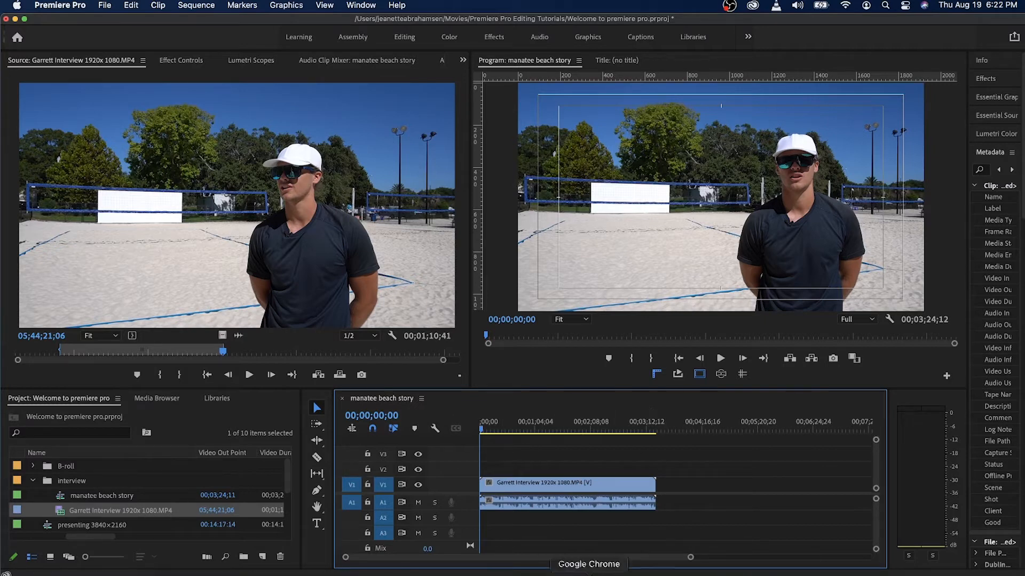
# - Increase the A1 track height and move the interview clip to start at 00;00;01;00
pyautogui.moveTo(690, 559); pyautogui.dragTo(422, 560)
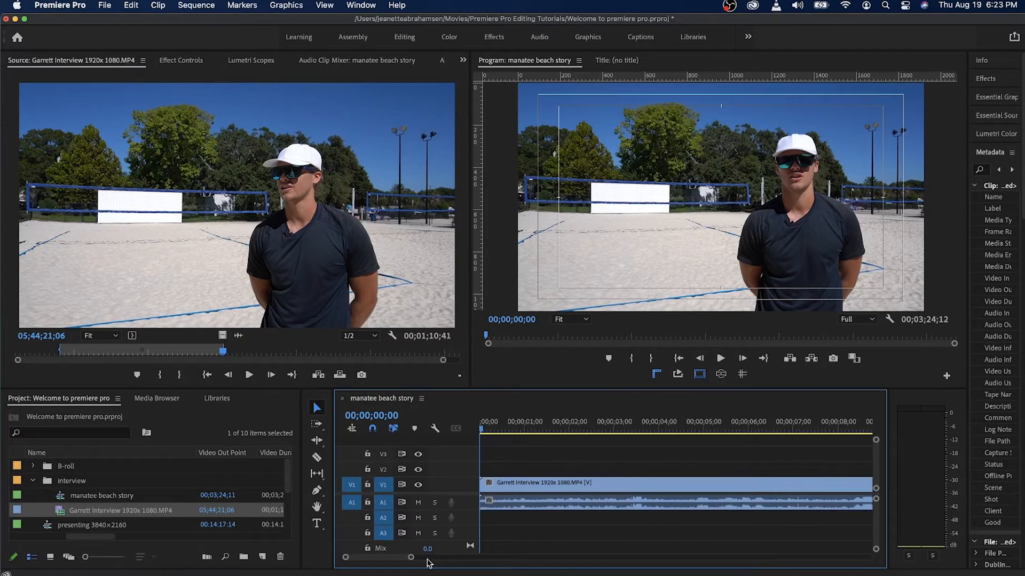
pyautogui.moveTo(411, 558); pyautogui.dragTo(398, 559)
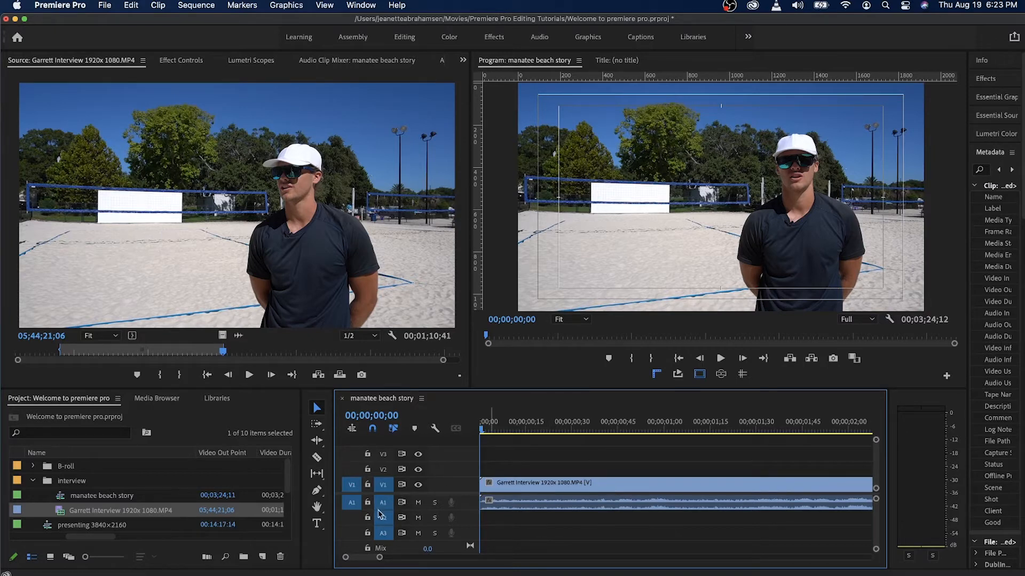
pyautogui.moveTo(384, 519); pyautogui.dragTo(385, 536)
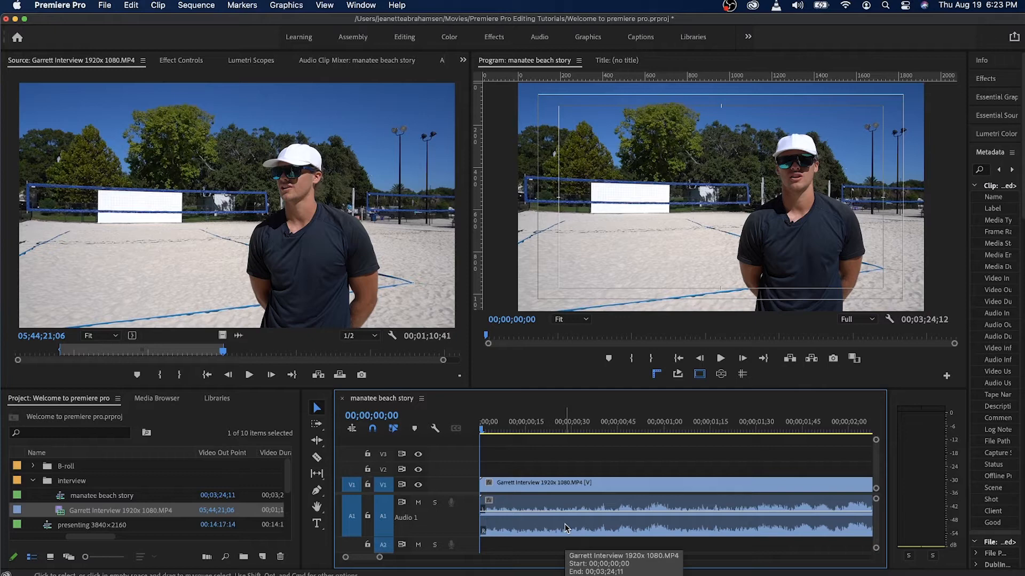
pyautogui.moveTo(555, 492); pyautogui.dragTo(741, 499)
pyautogui.moveTo(665, 488); pyautogui.dragTo(473, 495)
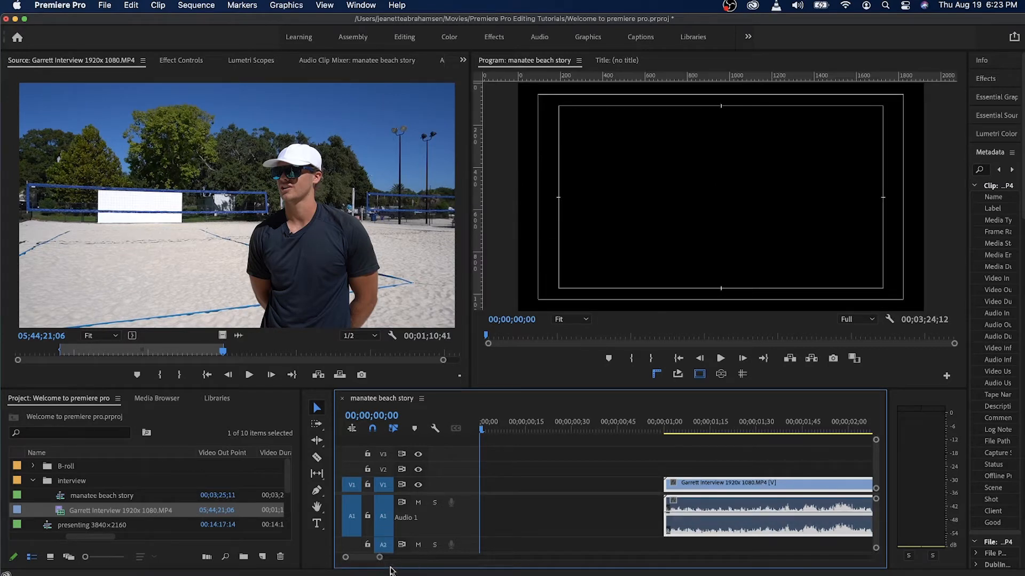
# - Place the timeline playhead at 00;00;05;51 within the interview clip
pyautogui.moveTo(380, 558); pyautogui.dragTo(389, 557)
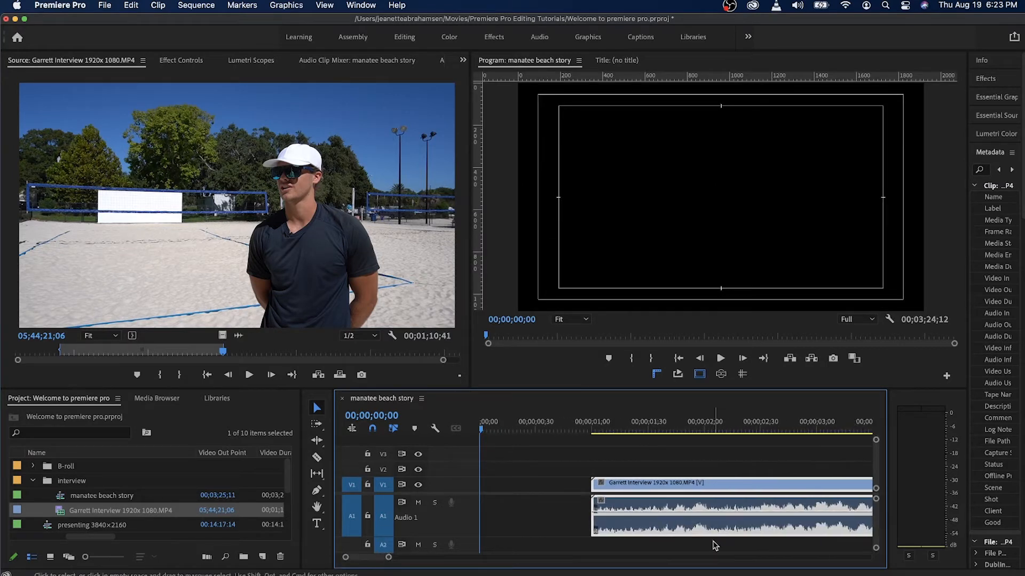
pyautogui.hscroll(3, 710, 544)
pyautogui.hscroll(5, 715, 545)
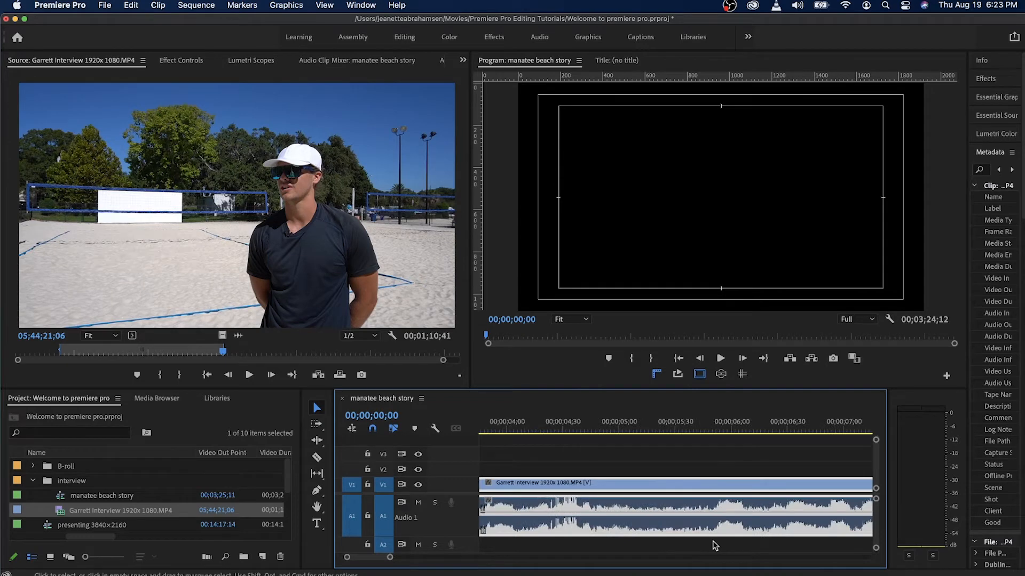
pyautogui.click(647, 428)
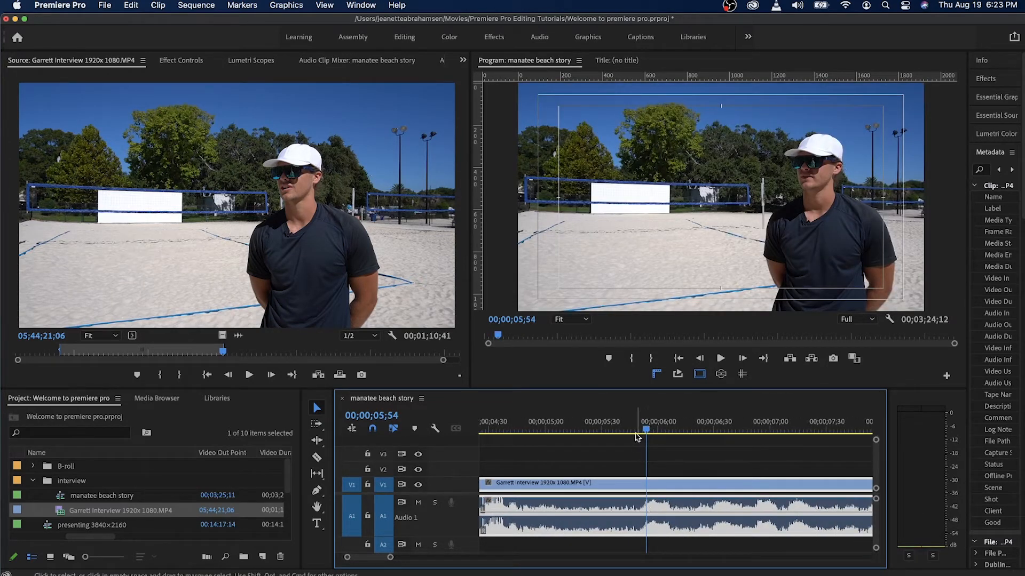
pyautogui.click(637, 428)
pyautogui.click(641, 429)
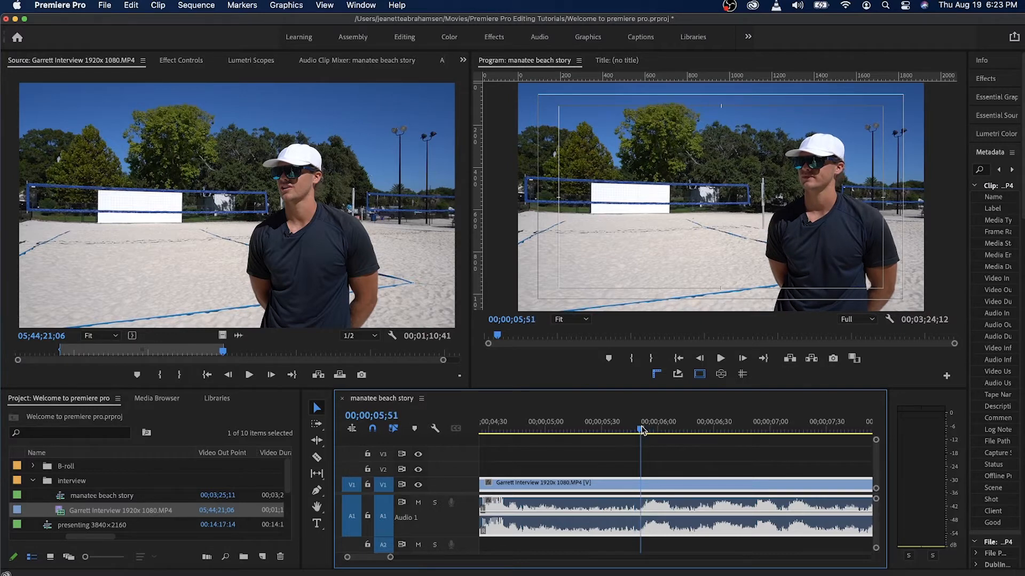
# - Split the interview clip at the playhead with the Razor tool and select each piece separately to check the cut
pyautogui.click(318, 459)
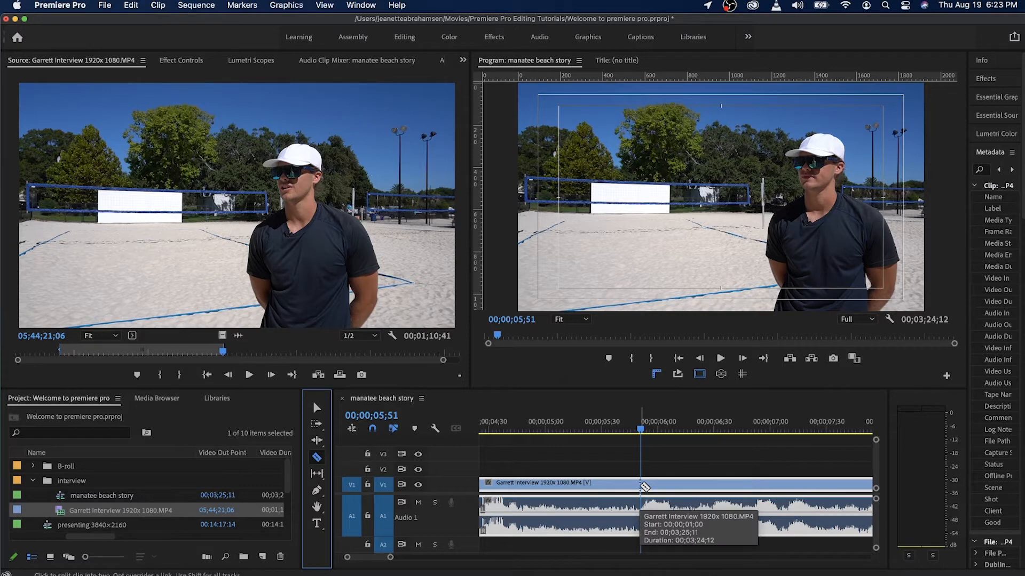
pyautogui.click(642, 485)
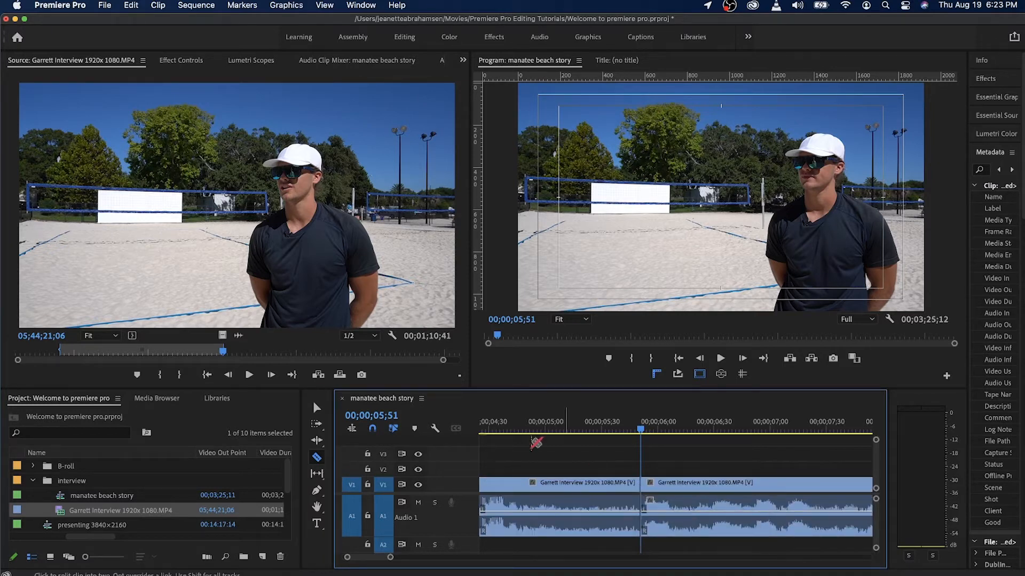
pyautogui.click(317, 407)
pyautogui.click(603, 491)
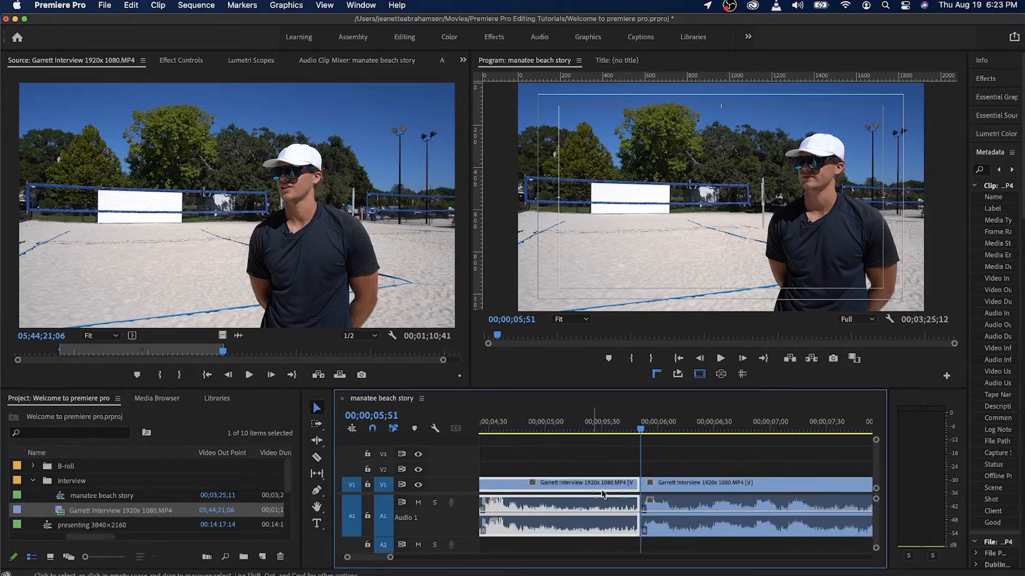
pyautogui.click(720, 494)
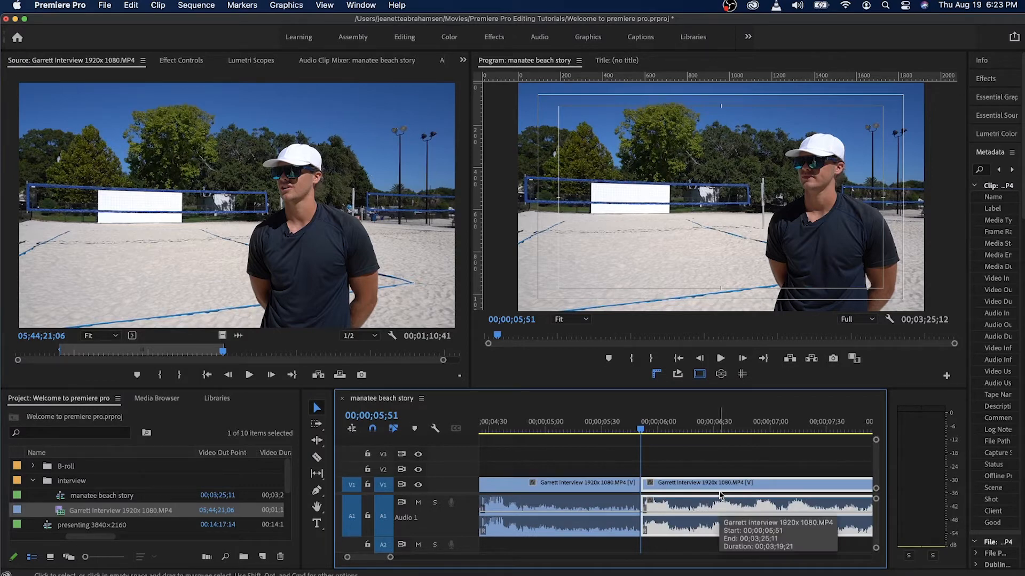
pyautogui.click(585, 475)
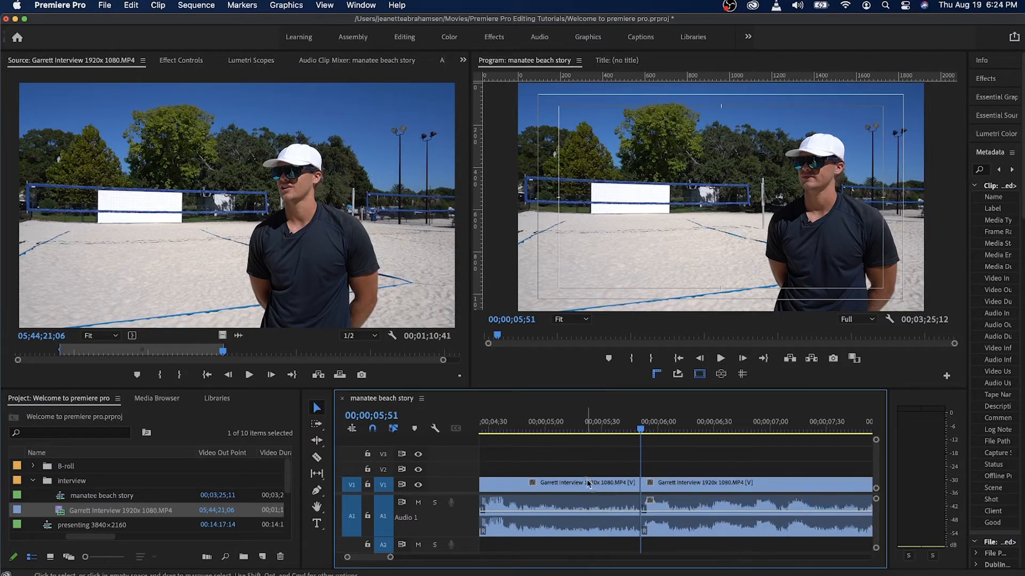
# - Delete the interview piece before the cut, and undo back to the unsplit clip
pyautogui.click(588, 485)
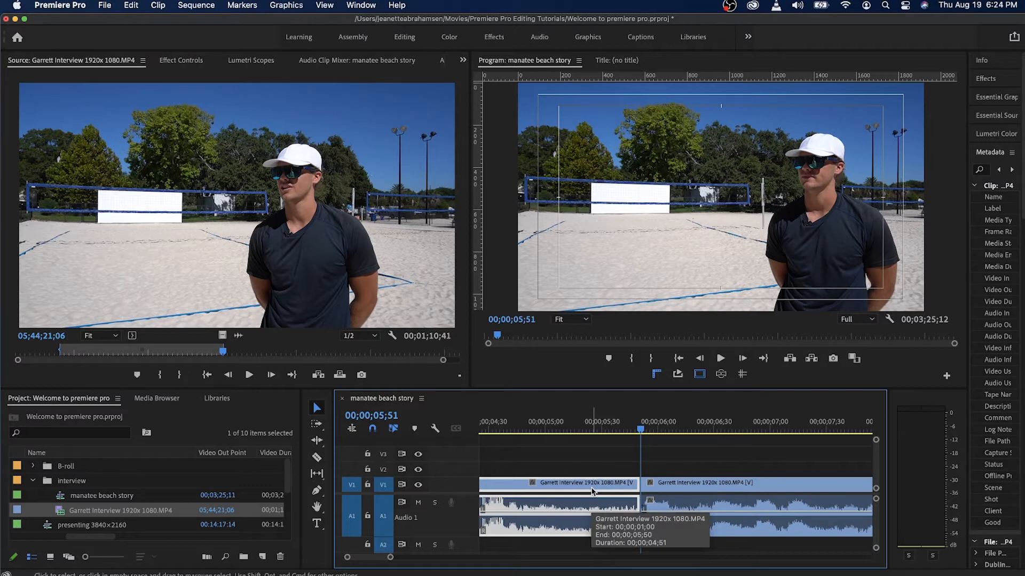
pyautogui.press('Delete')
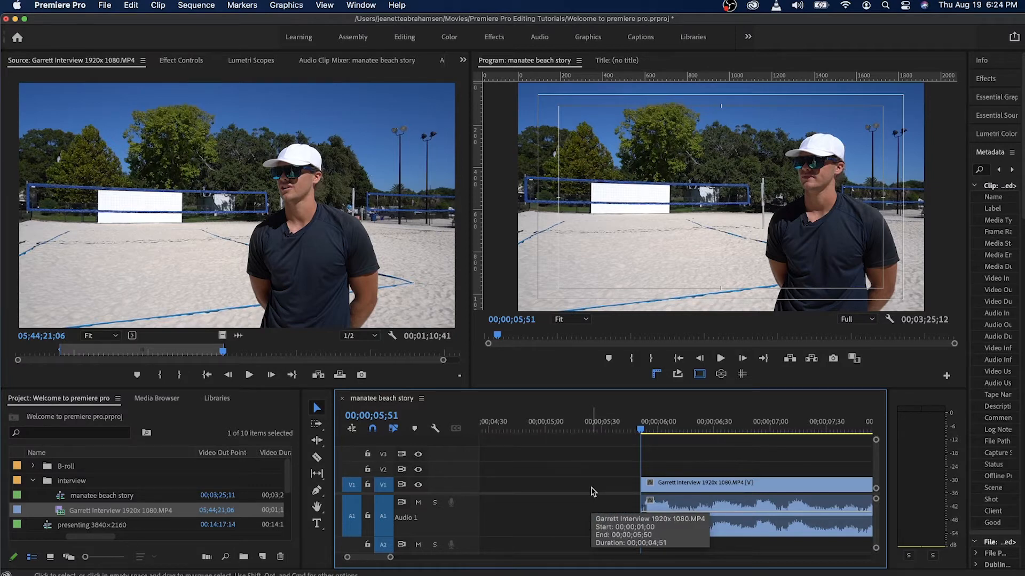
pyautogui.press('super+z')
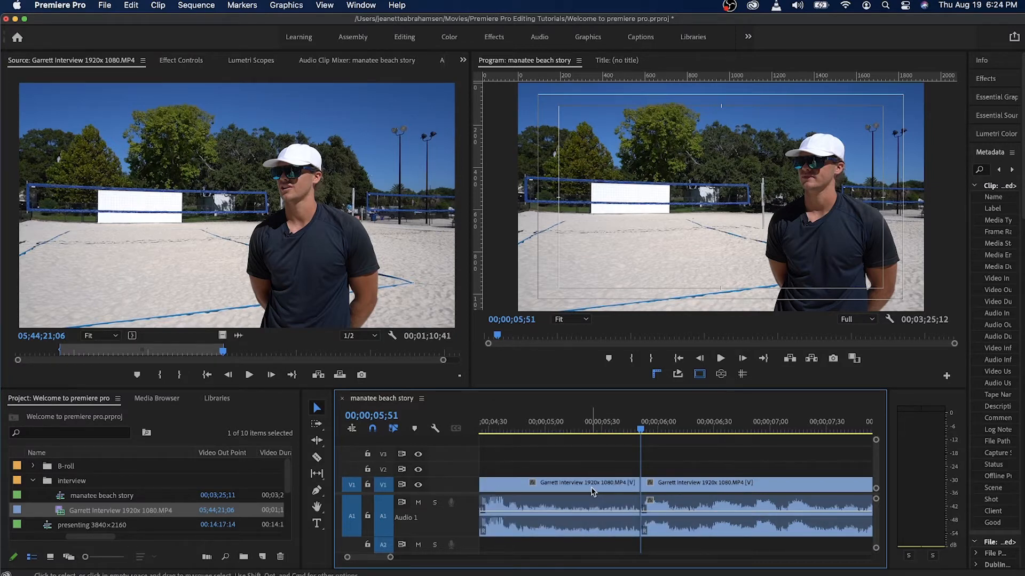
# - Trim the start of the interview clip to the playhead at 00;00;05;51 and move the clip to the timeline's beginning
pyautogui.moveTo(389, 557); pyautogui.dragTo(435, 558)
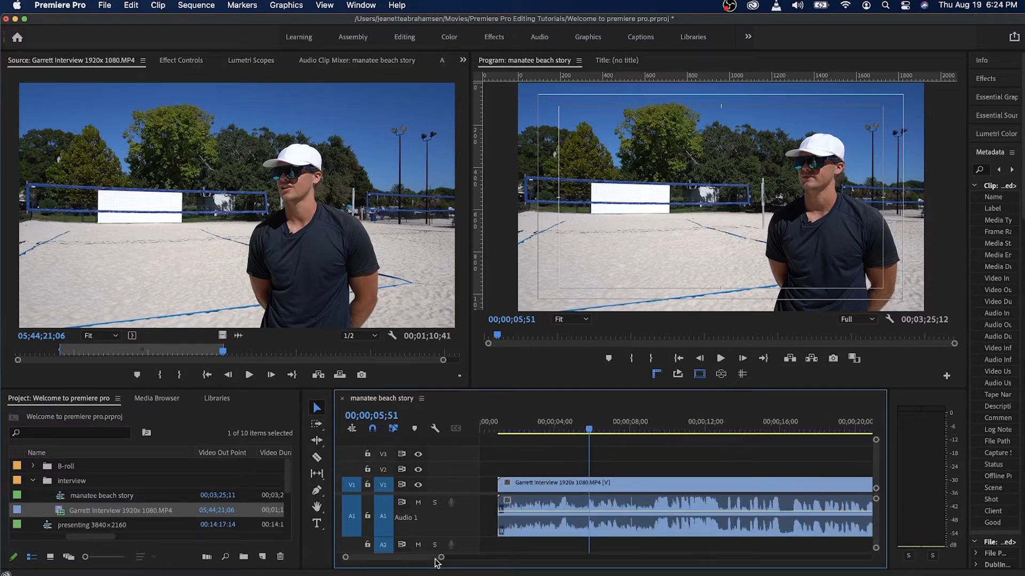
pyautogui.click(500, 483)
pyautogui.moveTo(500, 484); pyautogui.dragTo(589, 488)
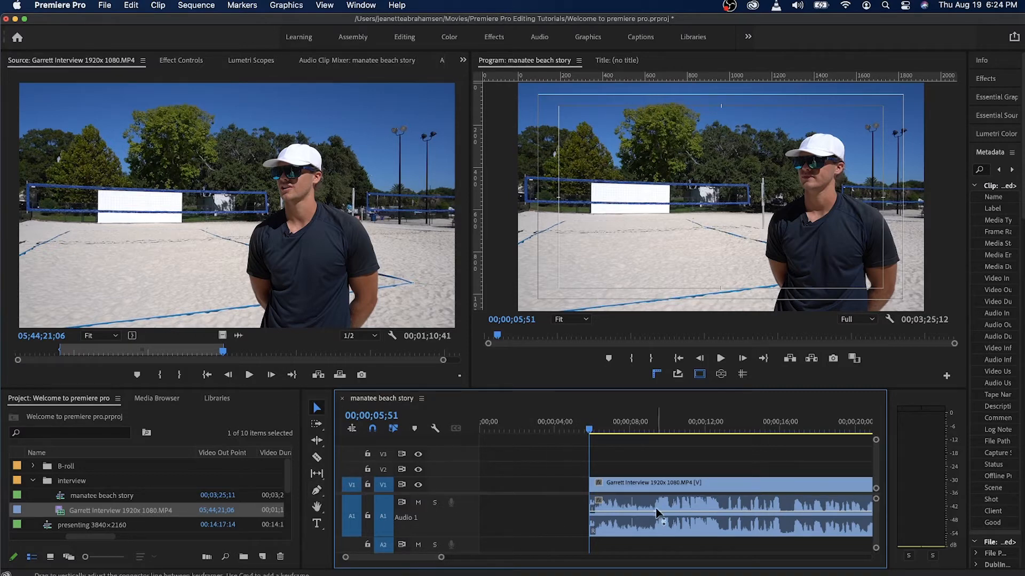
pyautogui.moveTo(661, 493); pyautogui.dragTo(542, 486)
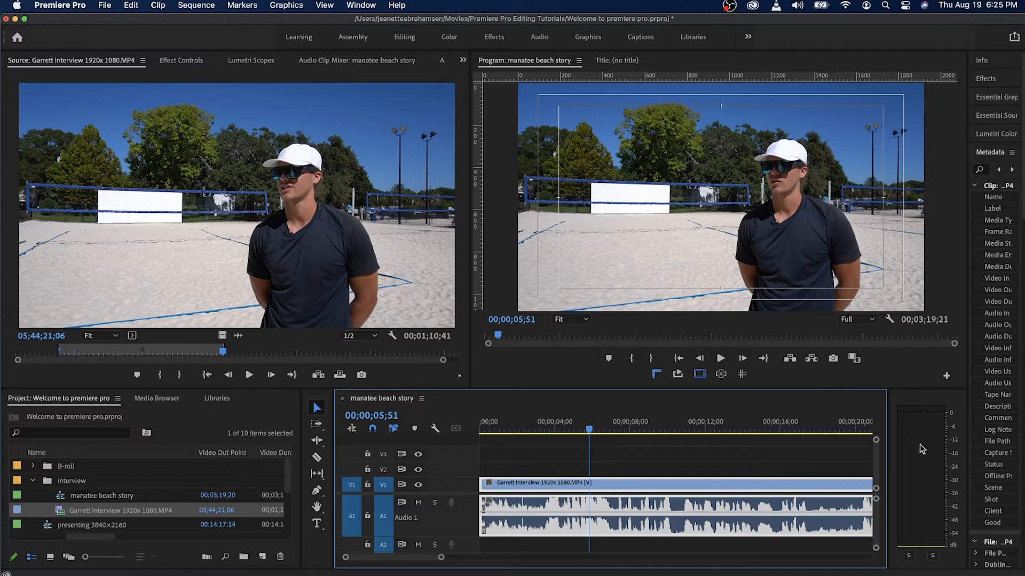
# - Play the interview to check its audio level, and lower the clip's volume by about 8.7 dB
pyautogui.press('space')
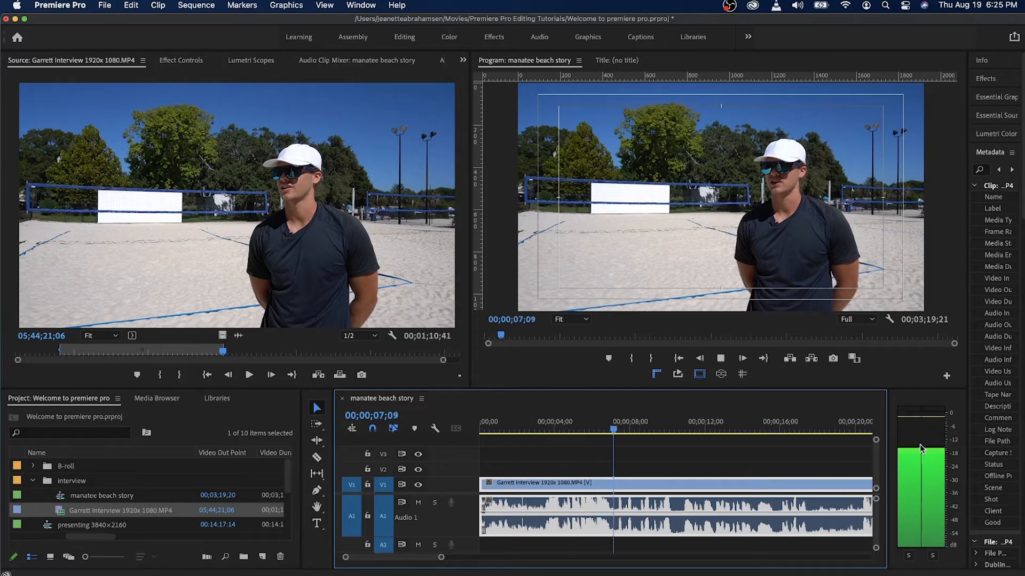
pyautogui.press('space')
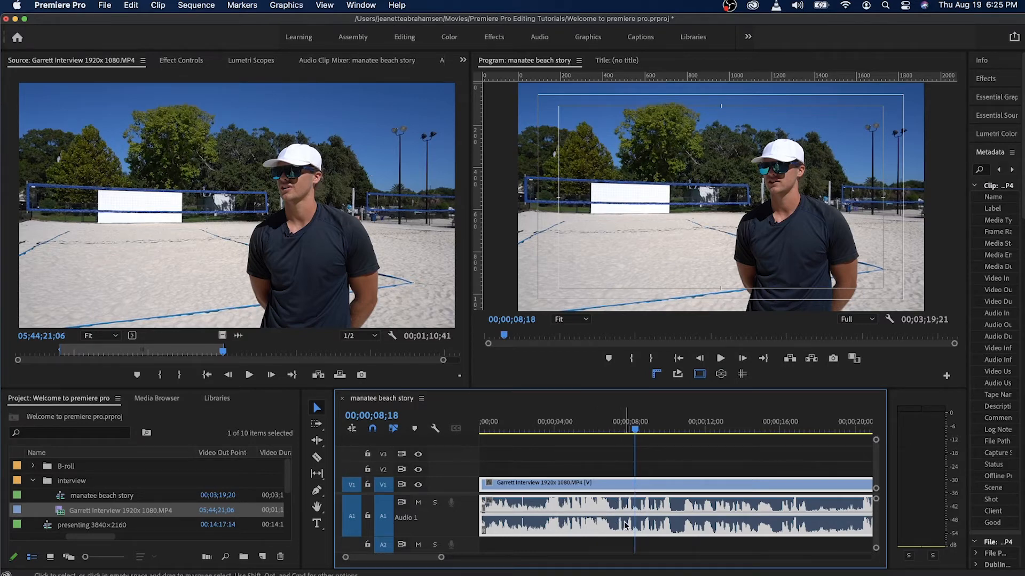
pyautogui.moveTo(640, 515)
pyautogui.moveTo(642, 516)
pyautogui.mouseDown()
pyautogui.moveTo(642, 525)
pyautogui.moveTo(642, 500)
pyautogui.moveTo(642, 533)
pyautogui.mouseUp()
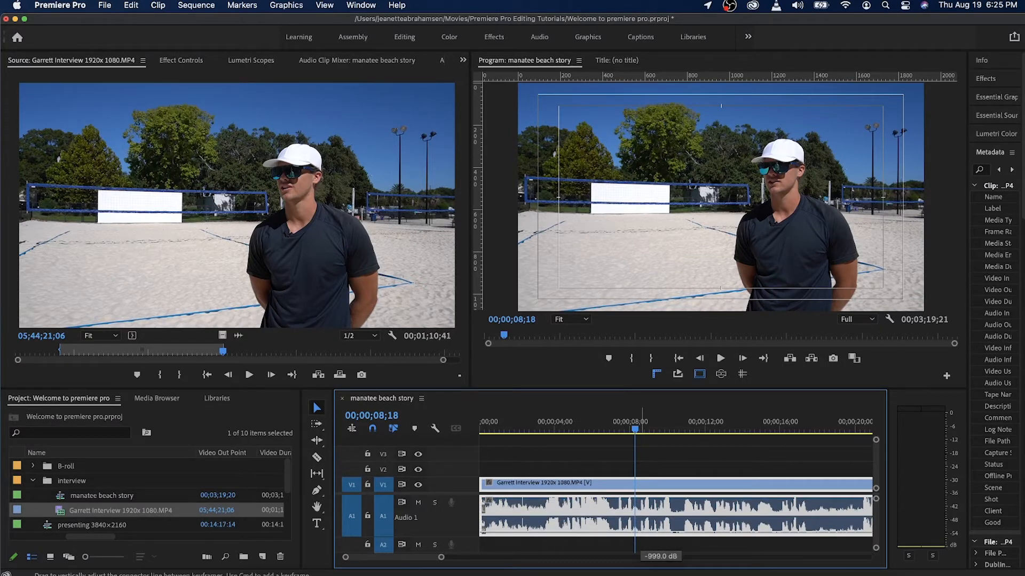
pyautogui.moveTo(642, 533); pyautogui.dragTo(642, 516)
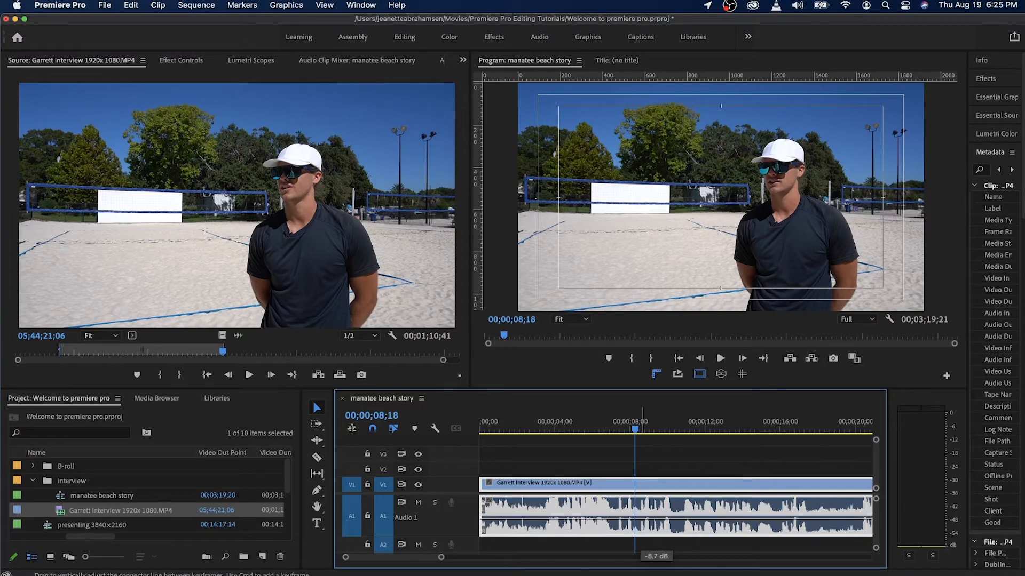
# - Play the interview again from 00;00;04;01 to check the lowered audio level
pyautogui.click(555, 426)
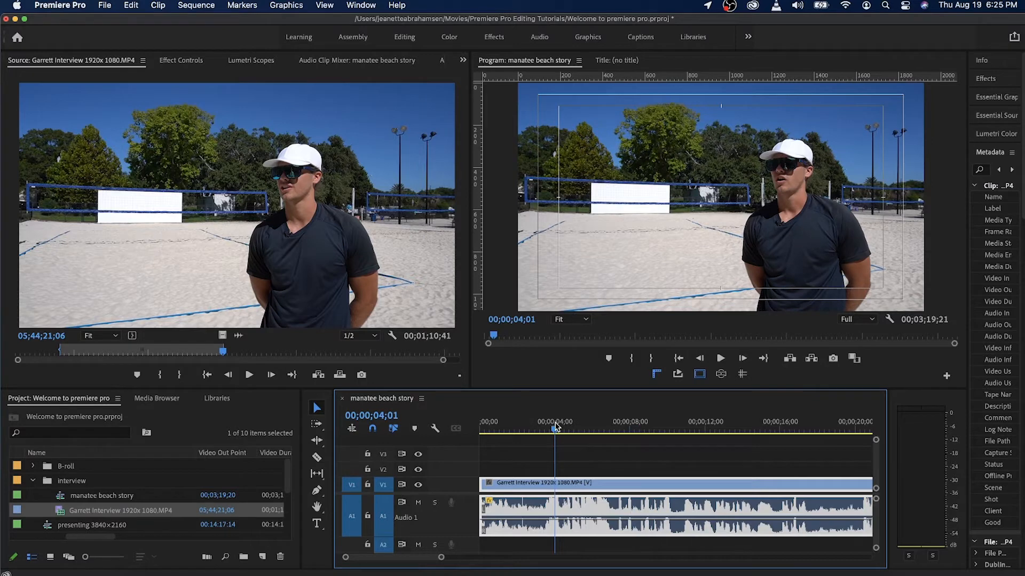
pyautogui.press('space')
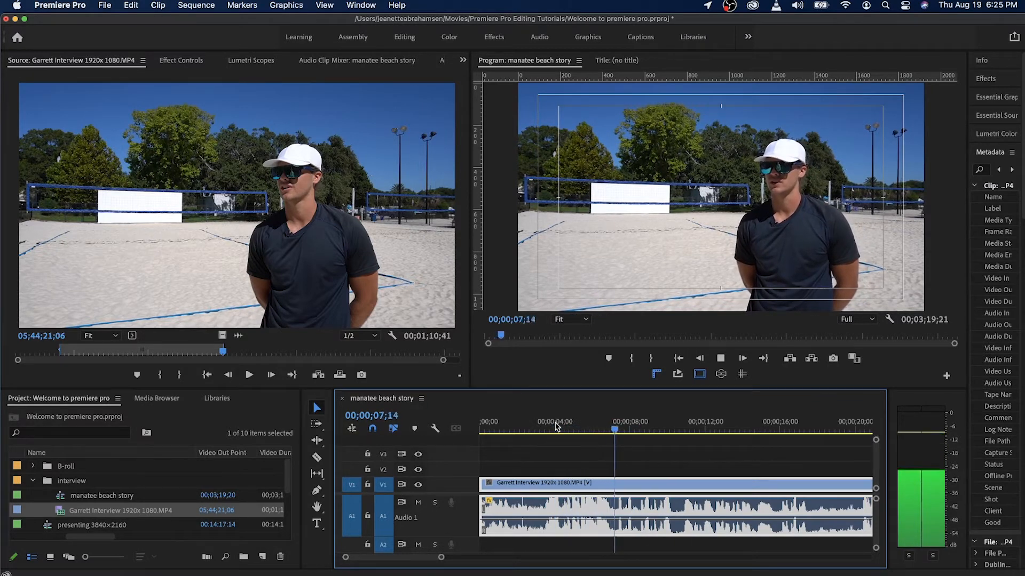
pyautogui.press('space')
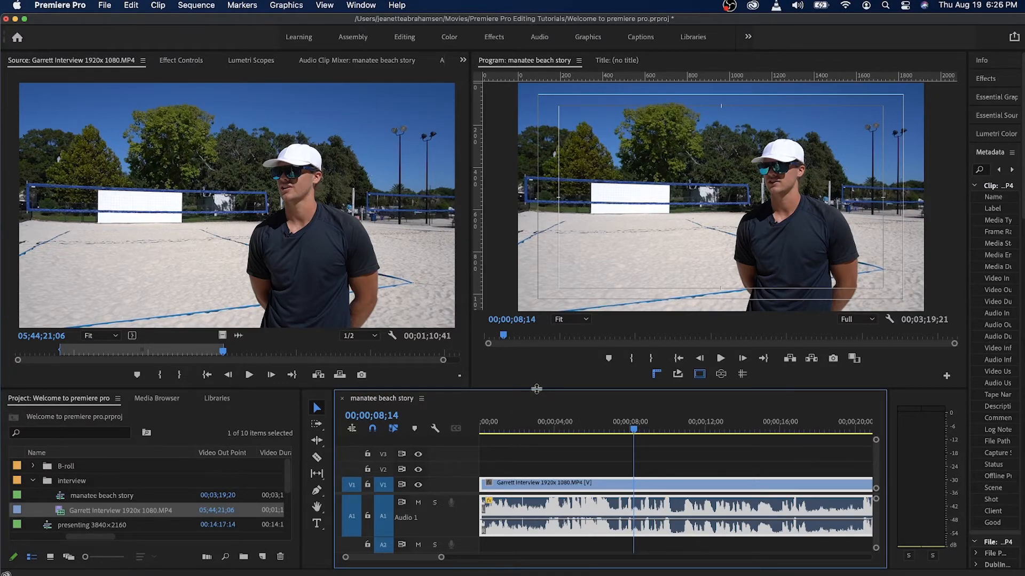
# - Enlarge the timeline area and the A1 track, and slightly adjust the interview clip's volume line
pyautogui.moveTo(532, 390); pyautogui.dragTo(531, 250)
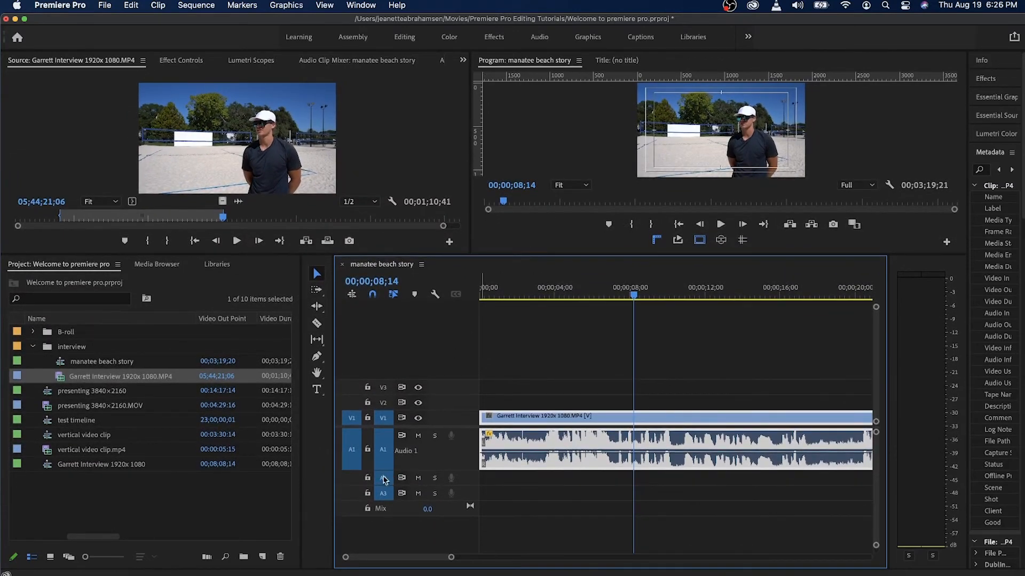
pyautogui.moveTo(383, 471); pyautogui.dragTo(380, 534)
pyautogui.moveTo(612, 492); pyautogui.dragTo(612, 497)
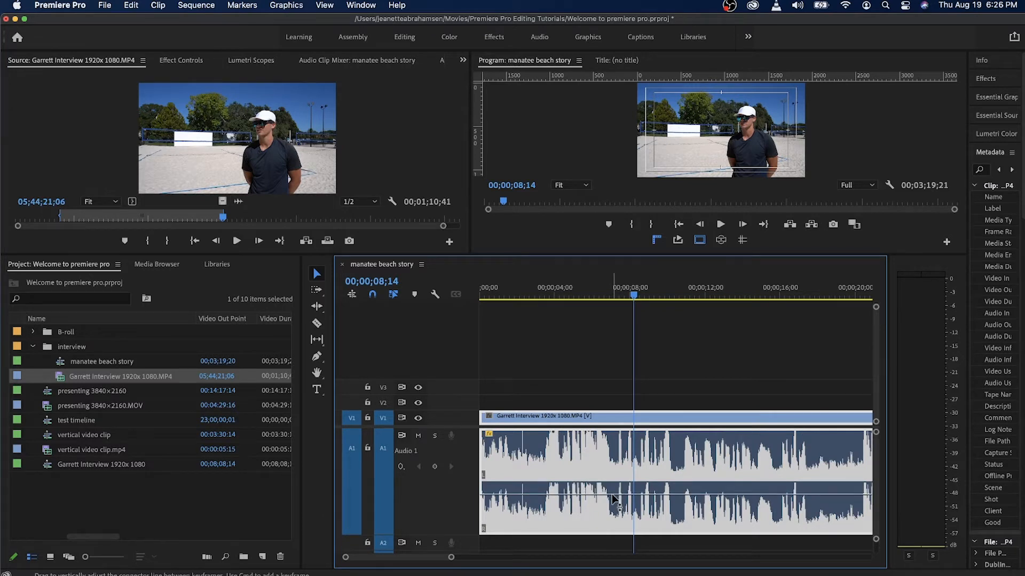
# - Reduce the A1 track height, fit the whole interview clip in the timeline view, and restore the larger monitor area
pyautogui.moveTo(451, 557); pyautogui.dragTo(497, 557)
pyautogui.moveTo(391, 534); pyautogui.dragTo(390, 457)
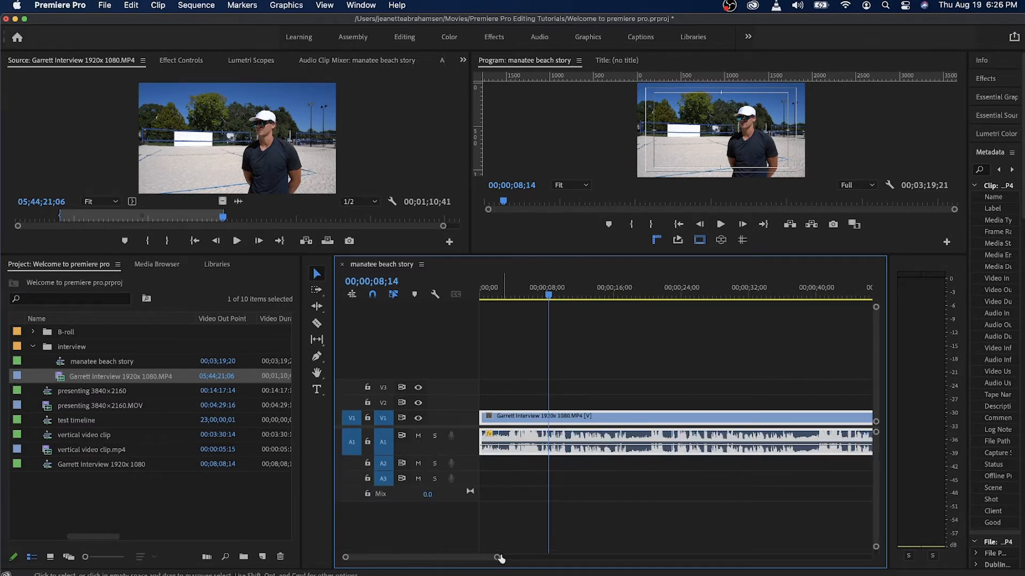
pyautogui.moveTo(499, 558); pyautogui.dragTo(522, 560)
pyautogui.moveTo(558, 556); pyautogui.dragTo(644, 557)
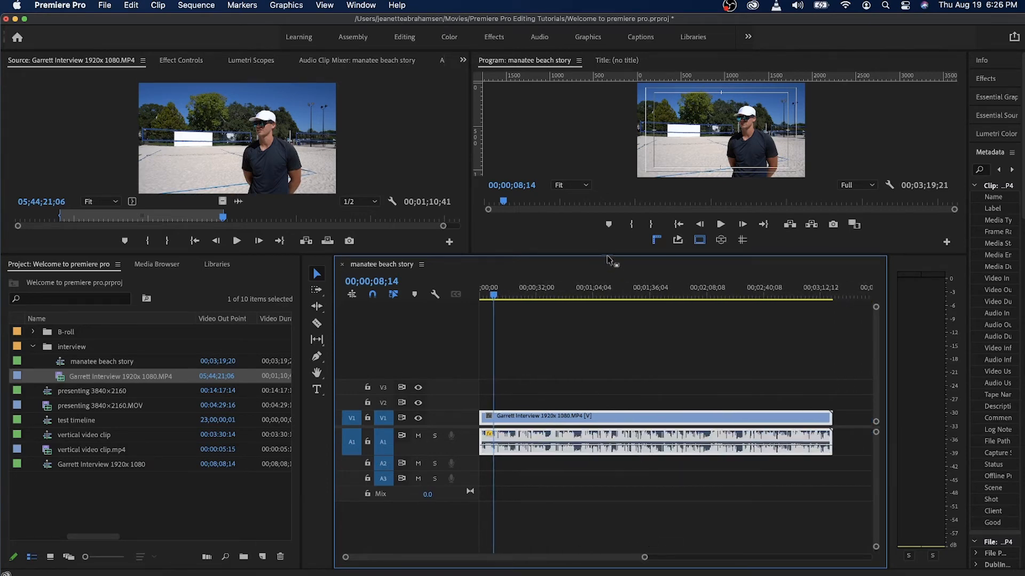
pyautogui.moveTo(605, 255); pyautogui.dragTo(584, 384)
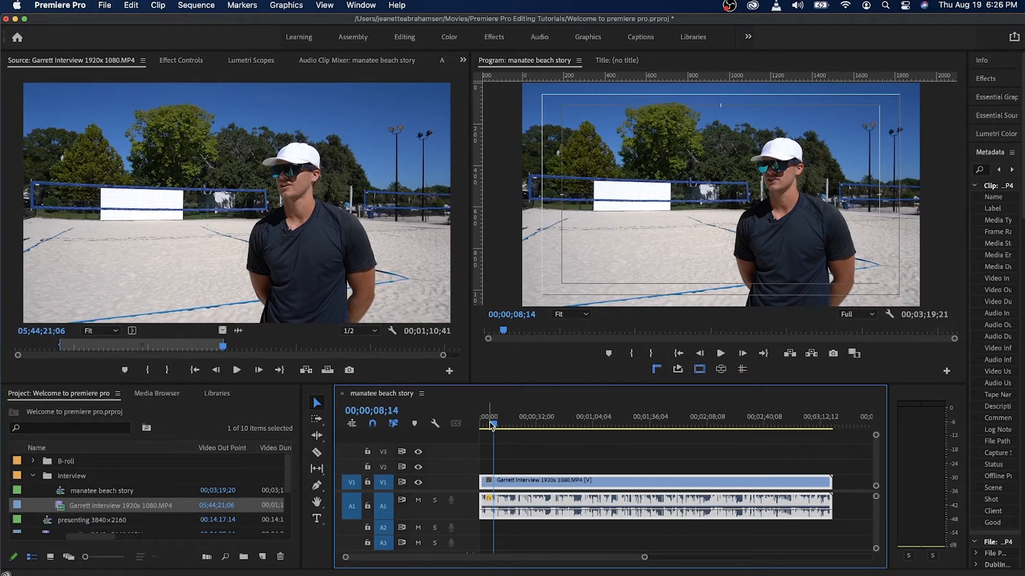
# - Open the B-roll bin and load manatee wide shot.MP4 into the Source Monitor
pyautogui.click(66, 462)
pyautogui.doubleClick(66, 462)
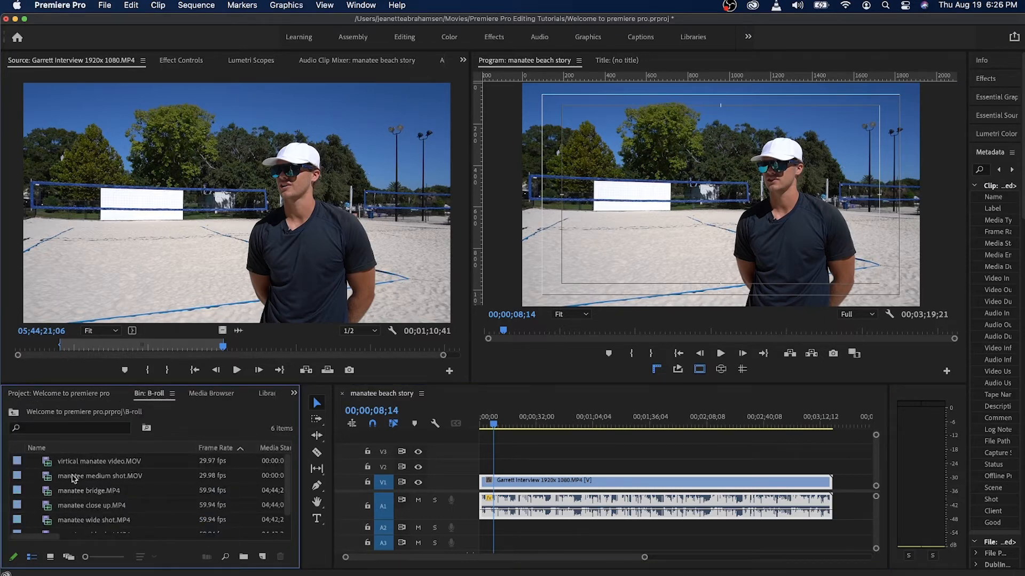
pyautogui.doubleClick(113, 522)
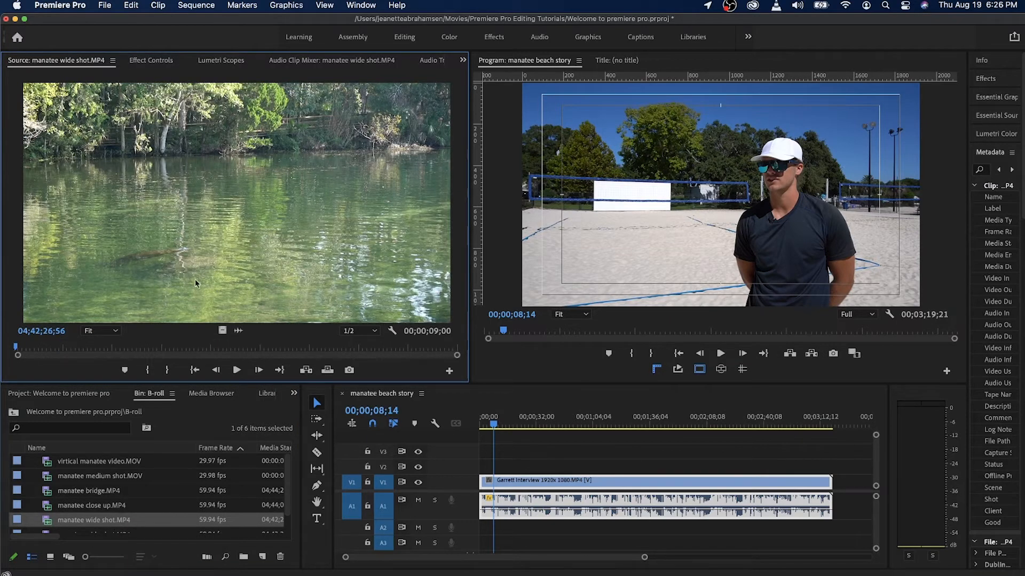
# - Mark manatee wide shot.MP4 from 04;42;29;54 to 04;42;35;01 and place that section on V2 and A2 at about 00;00;13;47
pyautogui.moveTo(86, 344); pyautogui.dragTo(161, 344)
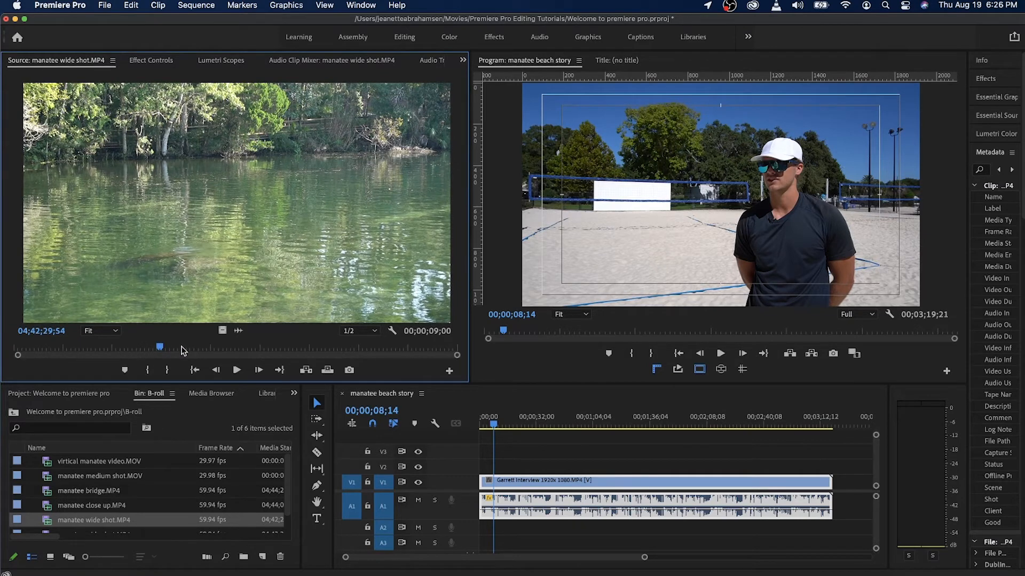
pyautogui.press('i')
pyautogui.click(414, 347)
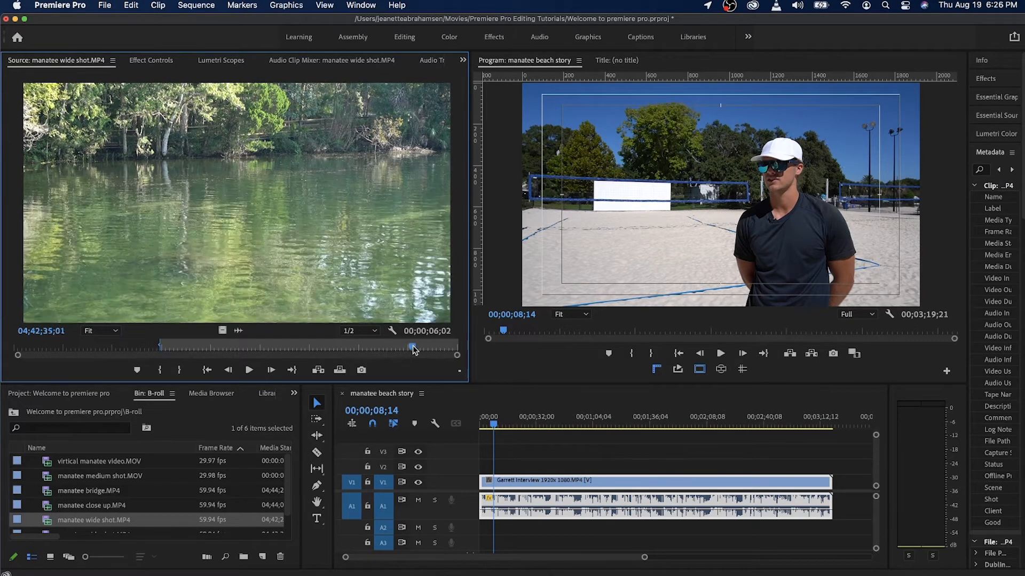
pyautogui.press('o')
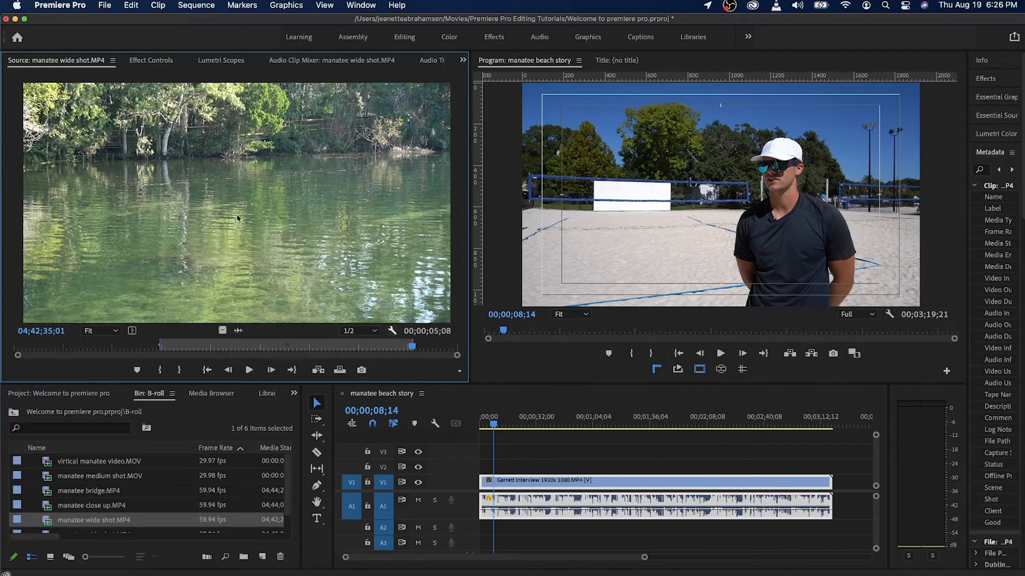
pyautogui.moveTo(233, 221); pyautogui.dragTo(508, 466)
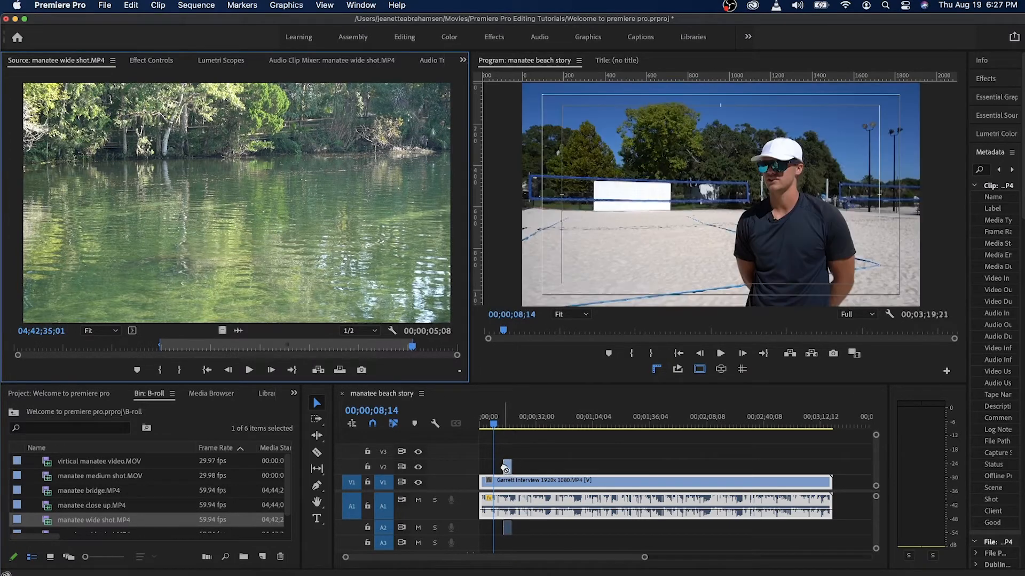
# - Trim the end of the manatee wide shot clip on V2 to a duration of 00;00;03;00, checking the cut around it
pyautogui.click(505, 424)
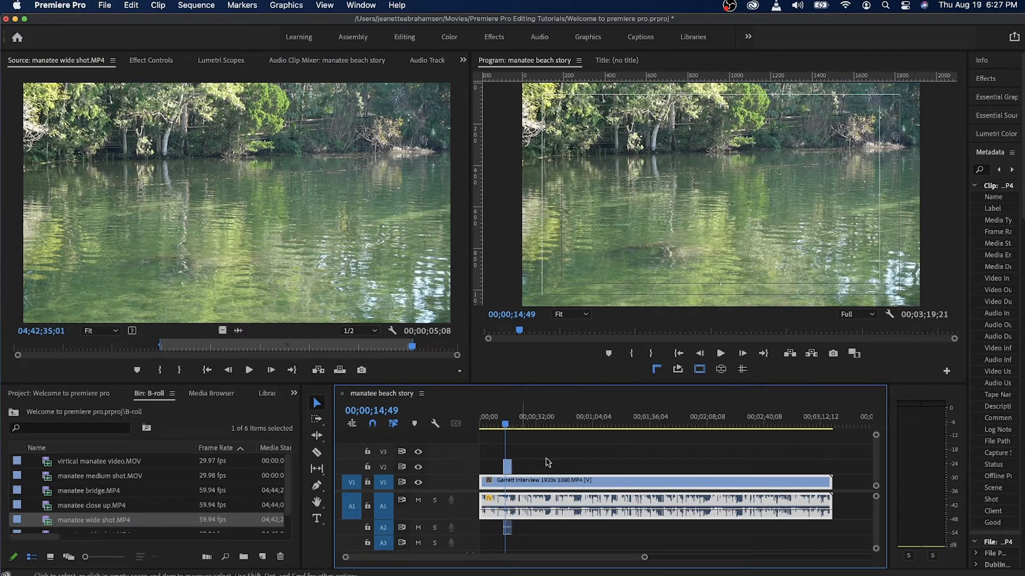
pyautogui.moveTo(645, 557); pyautogui.dragTo(555, 566)
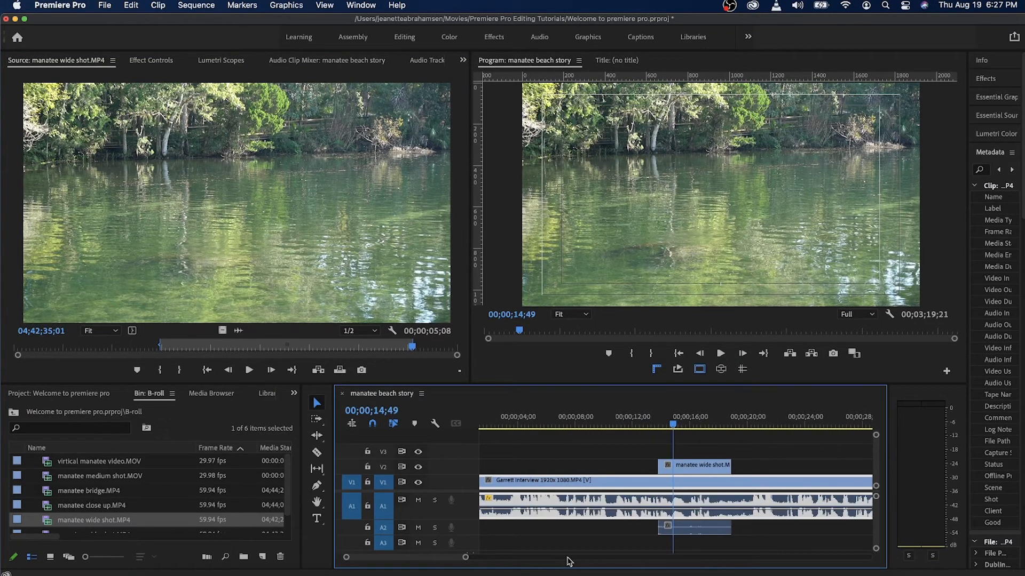
pyautogui.scroll(-2, 569, 542)
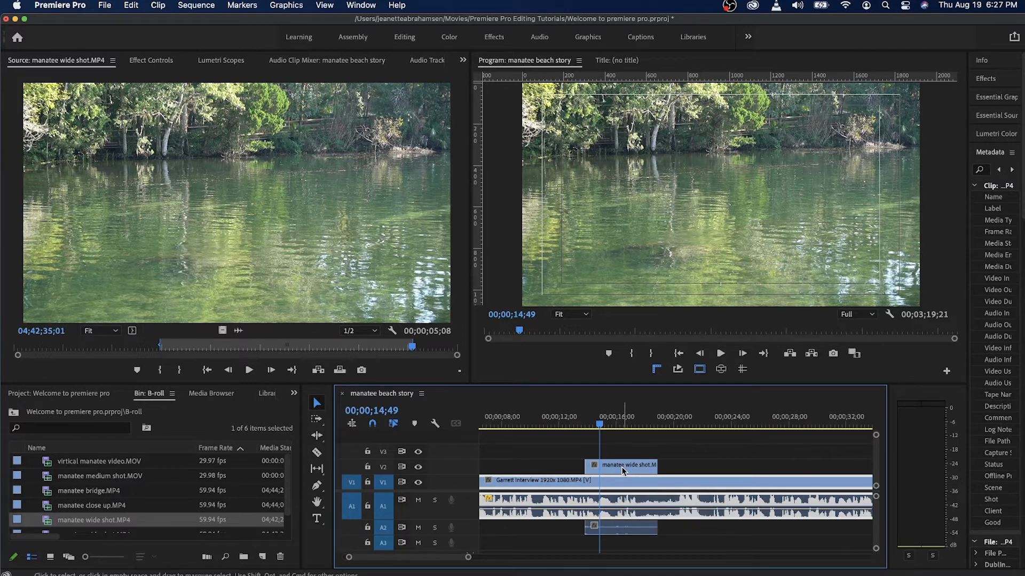
pyautogui.click(582, 423)
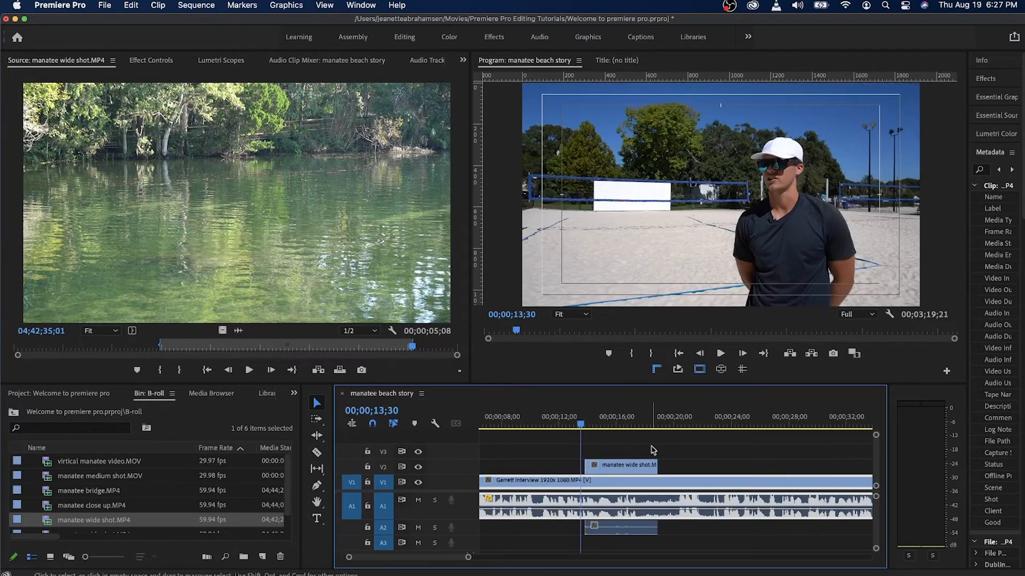
pyautogui.click(617, 424)
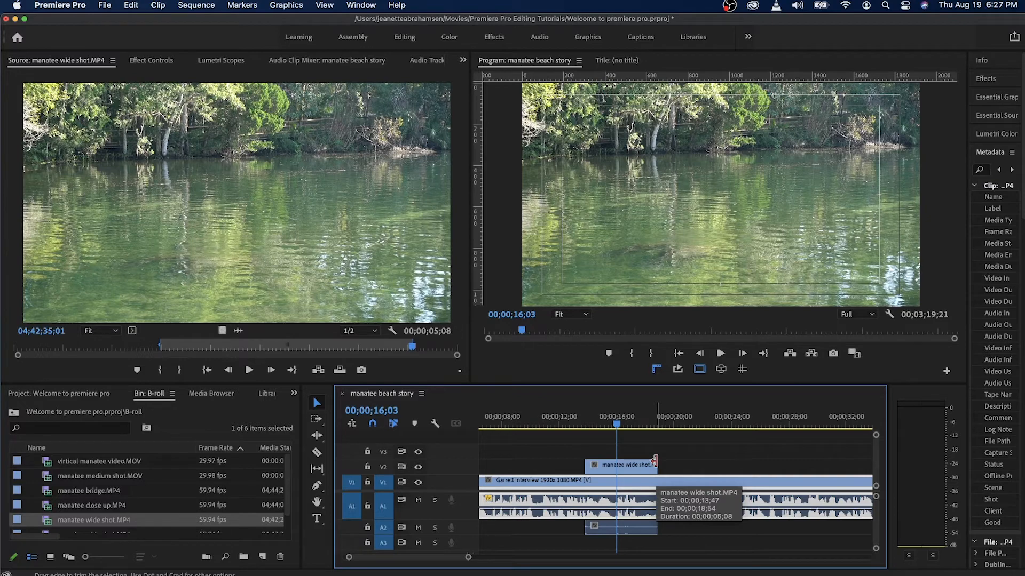
pyautogui.moveTo(656, 462); pyautogui.dragTo(625, 464)
pyautogui.click(607, 422)
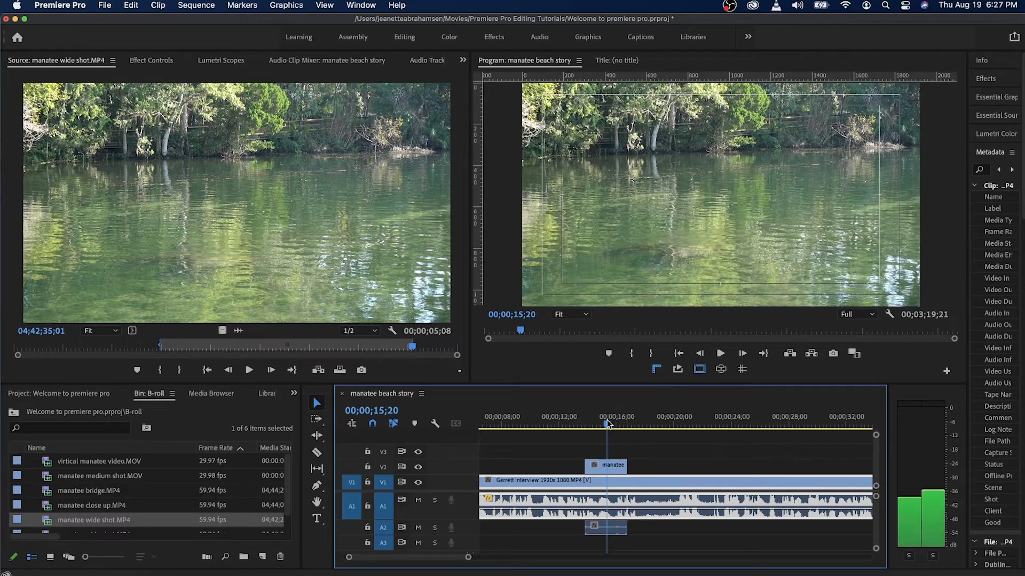
# - Enlarge the timeline area and the A2 track height so the wide shot clip's audio waveform can be inspected
pyautogui.click(606, 471)
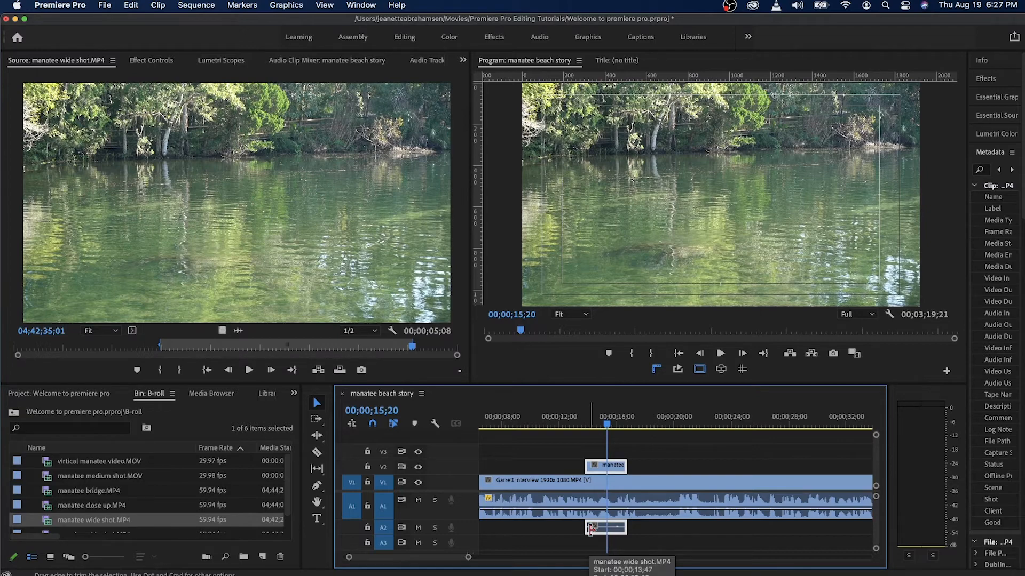
pyautogui.moveTo(603, 382); pyautogui.dragTo(596, 256)
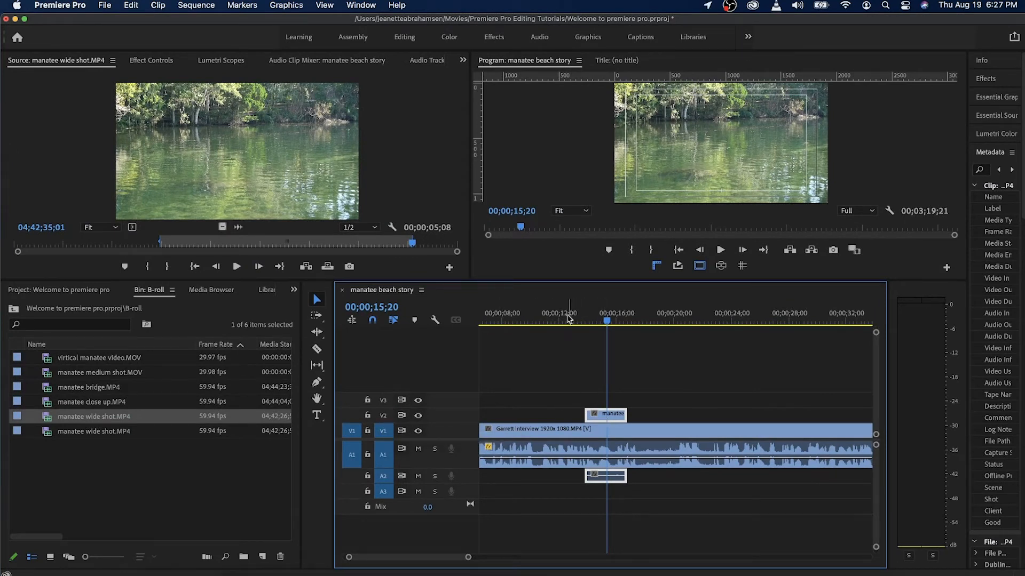
pyautogui.click(565, 320)
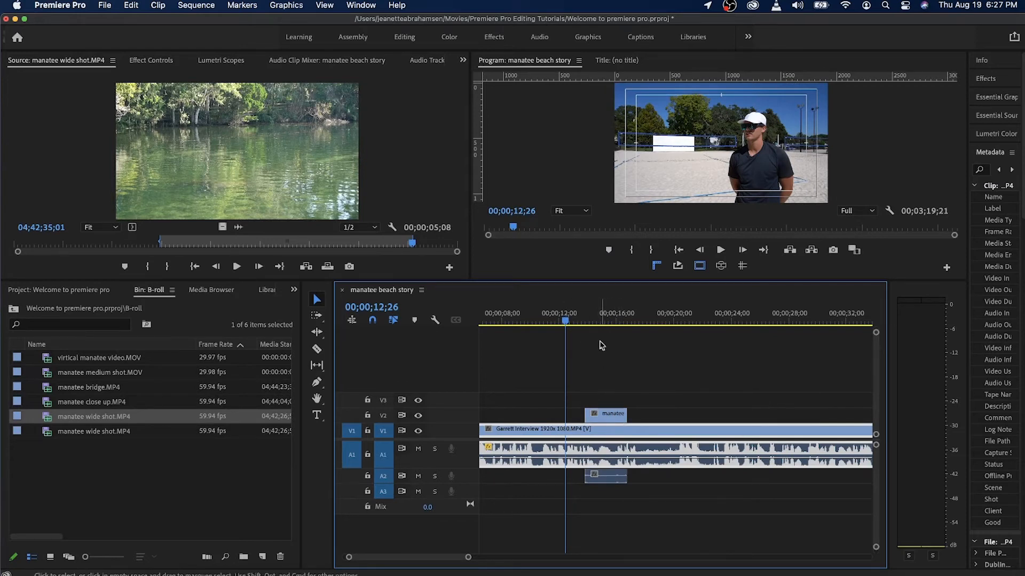
pyautogui.click(607, 319)
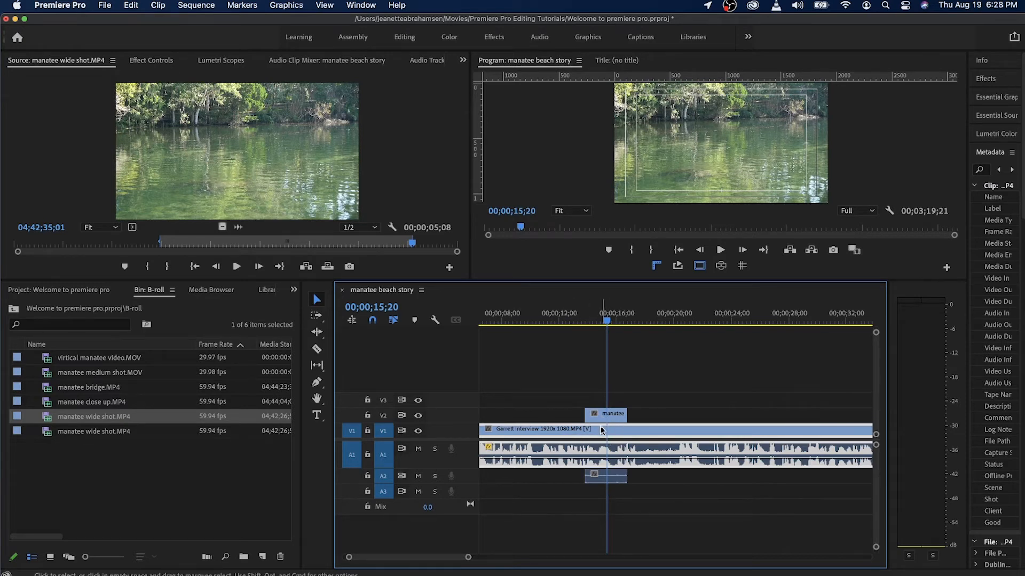
pyautogui.moveTo(388, 482); pyautogui.dragTo(387, 534)
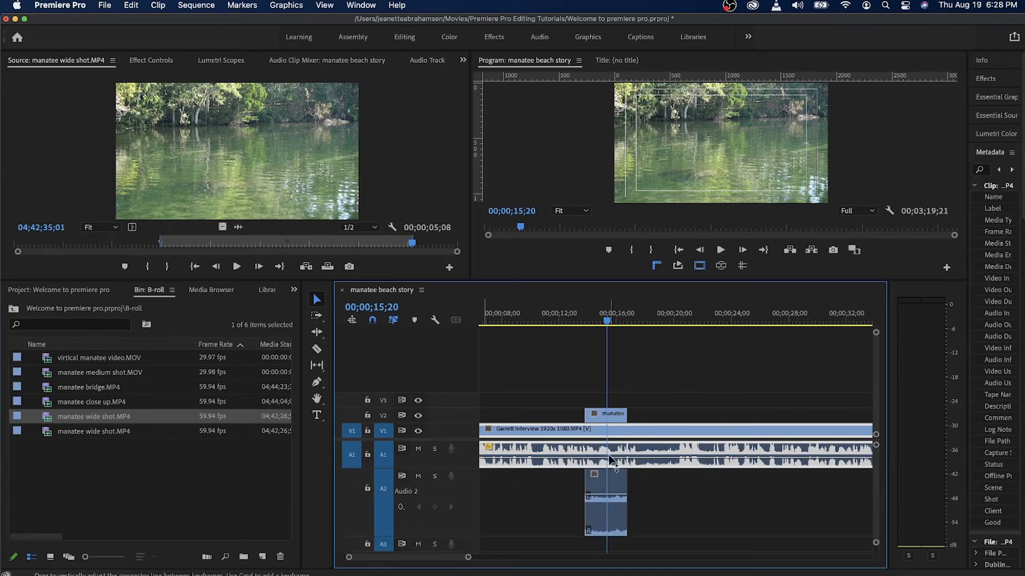
pyautogui.click(609, 419)
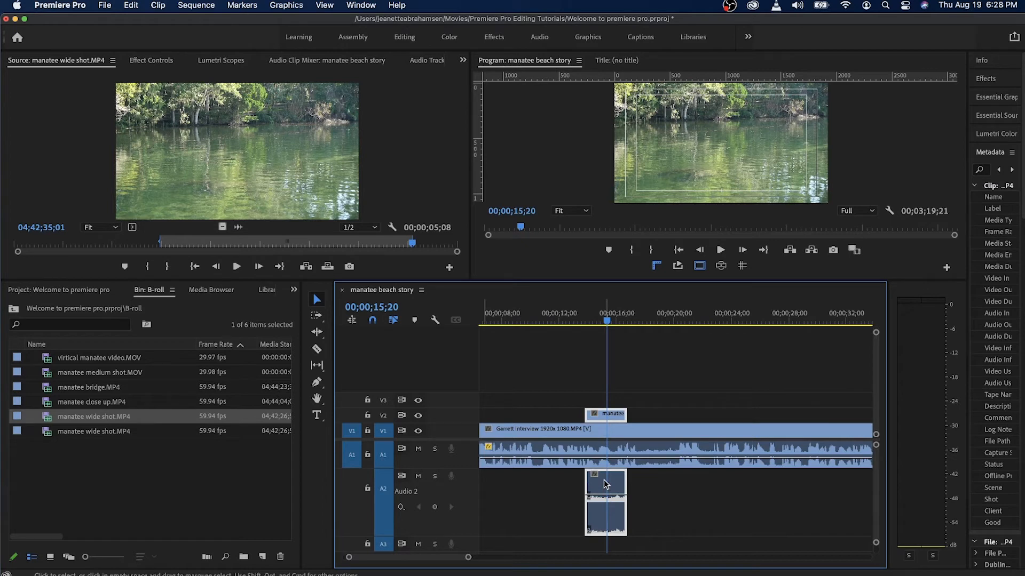
pyautogui.click(644, 433)
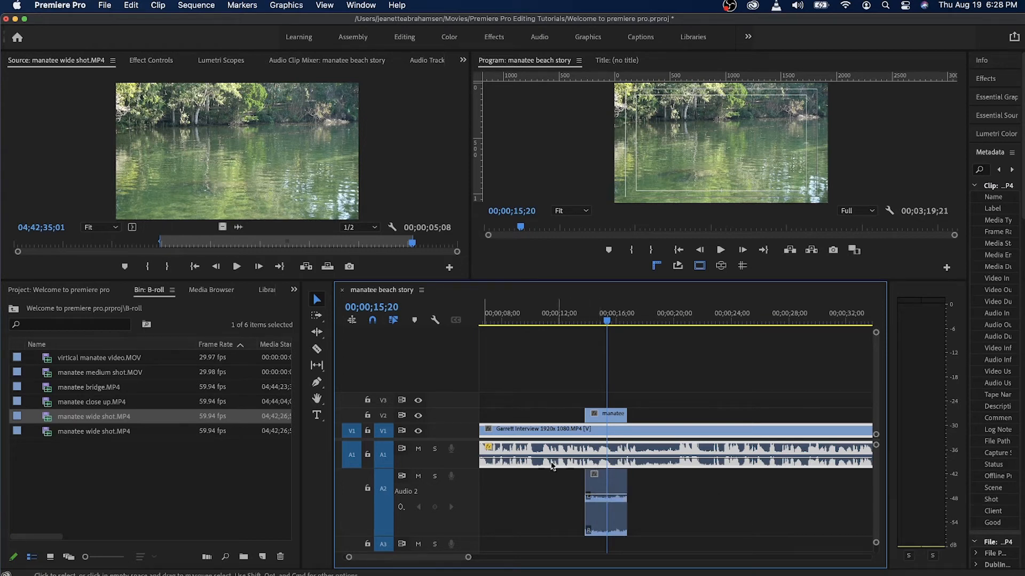
# - Mute the A1 interview track, then play from 00;00;13;35 and scrub across the wide shot clip to hear its audio alone
pyautogui.click(418, 450)
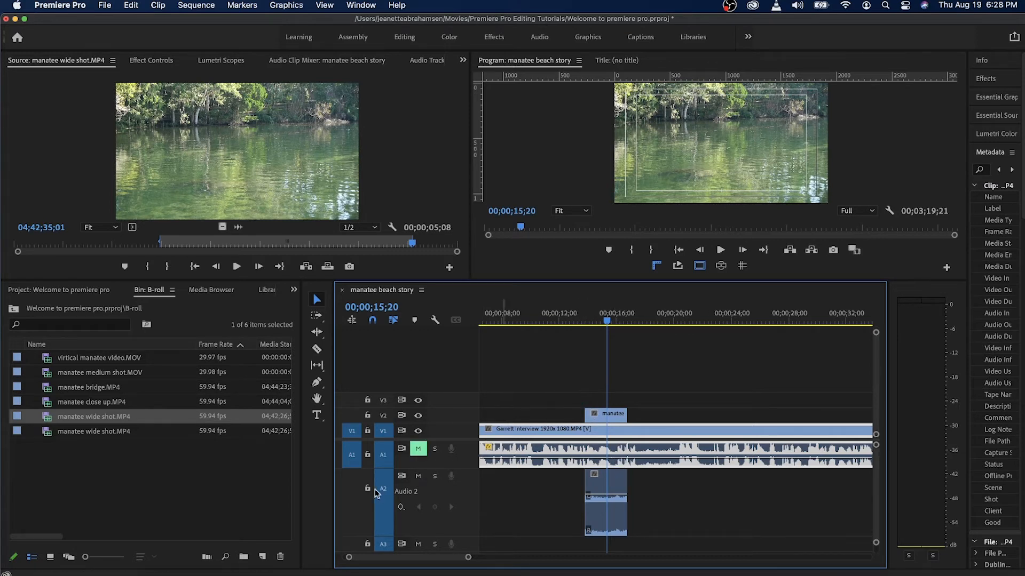
pyautogui.click(583, 318)
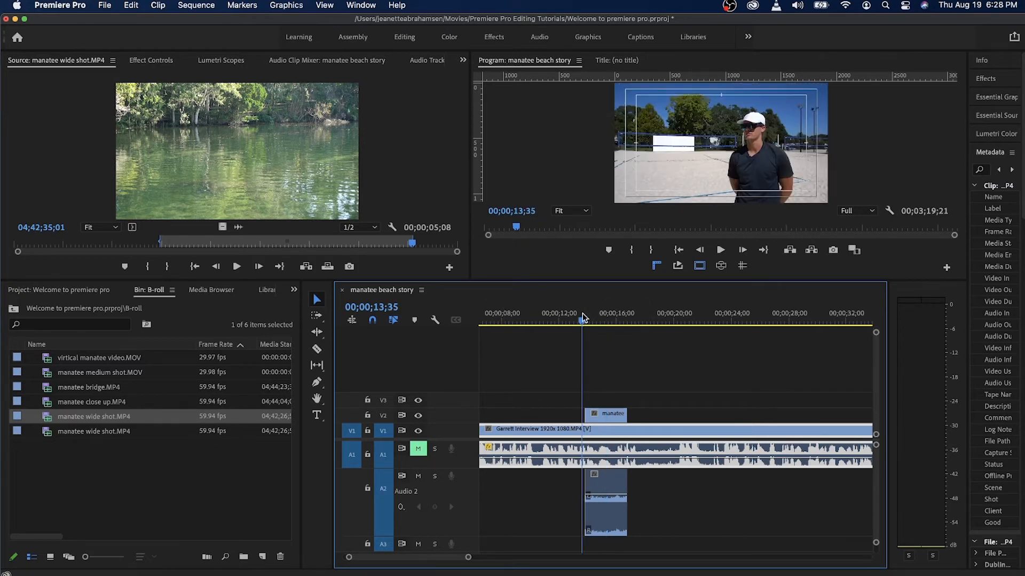
pyautogui.click(720, 250)
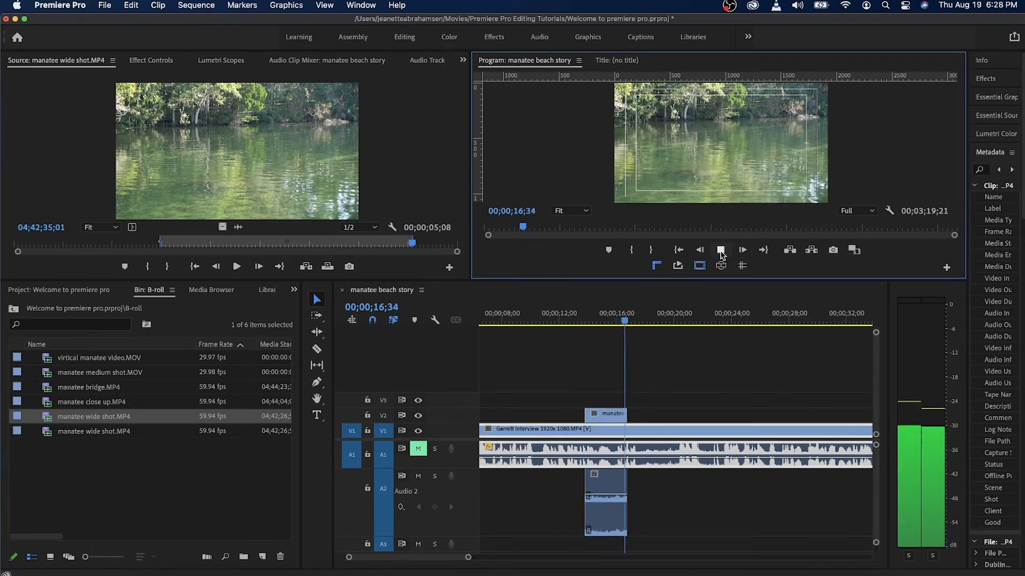
pyautogui.click(721, 253)
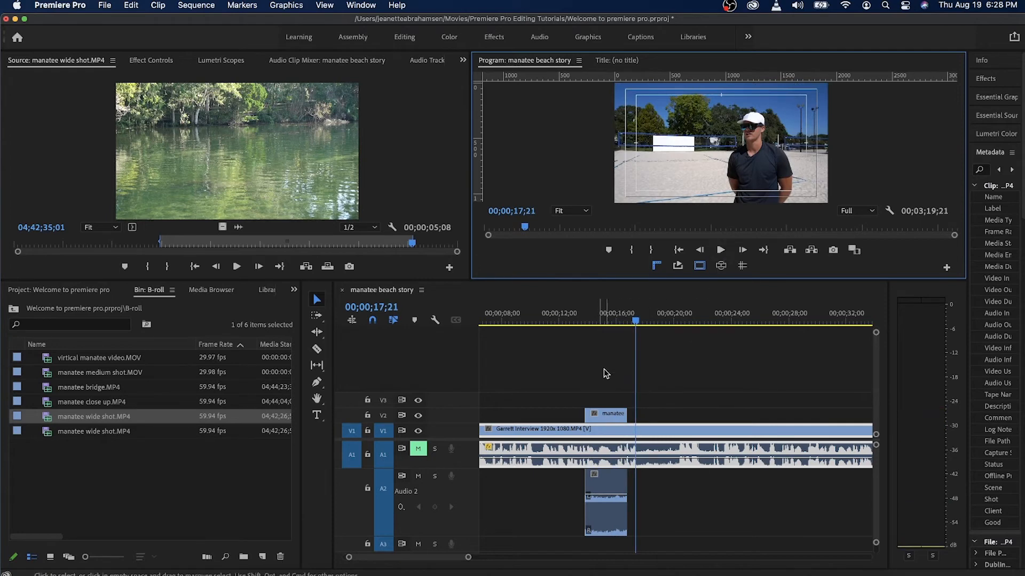
pyautogui.click(596, 318)
pyautogui.click(584, 319)
pyautogui.click(592, 319)
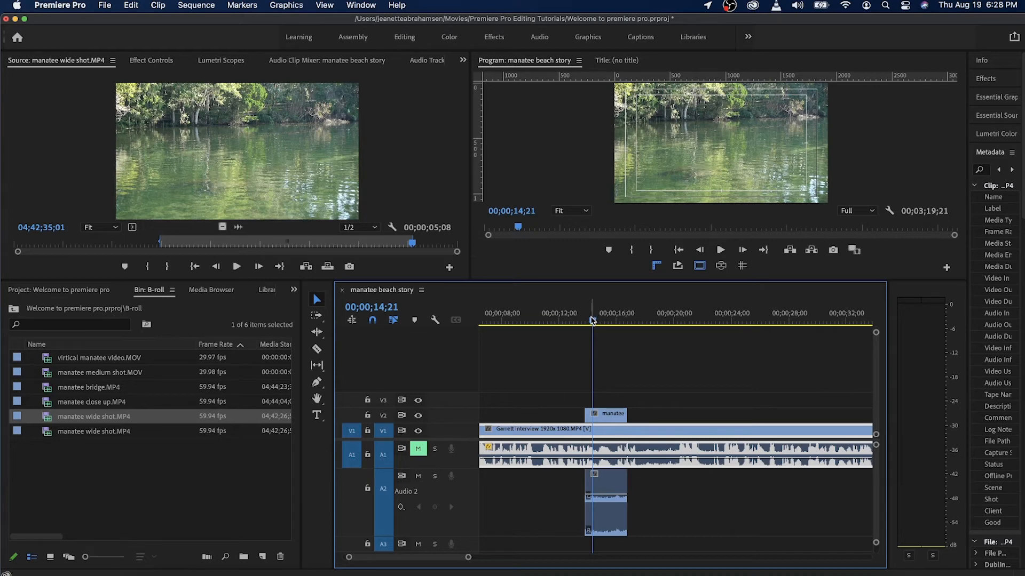
pyautogui.click(588, 320)
pyautogui.moveTo(587, 318); pyautogui.dragTo(641, 324)
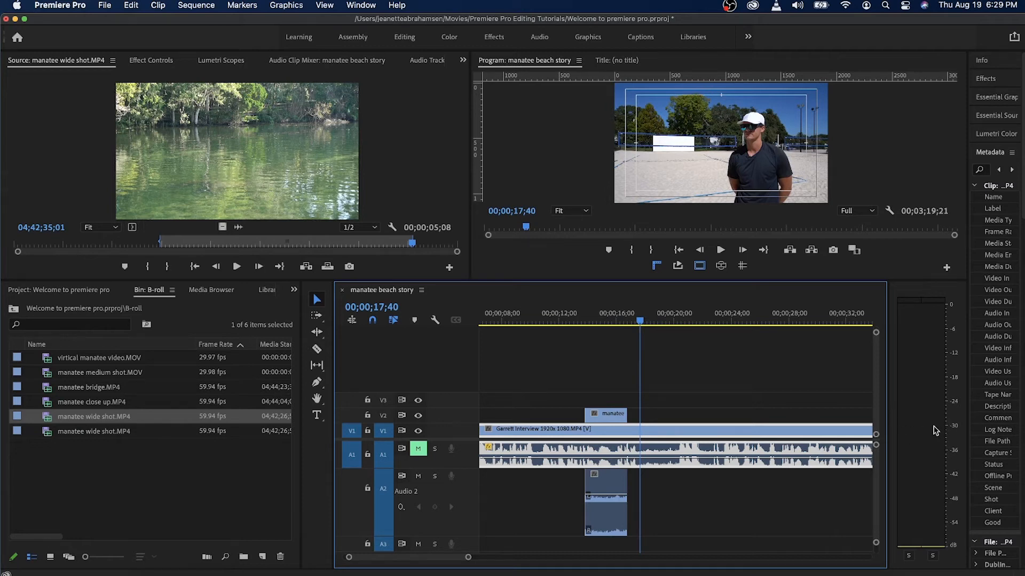
# - Slightly lower the volume line of the wide shot audio on A2 and play it from 00;00;13;48
pyautogui.click(604, 500)
pyautogui.moveTo(604, 500); pyautogui.dragTo(605, 507)
pyautogui.click(586, 323)
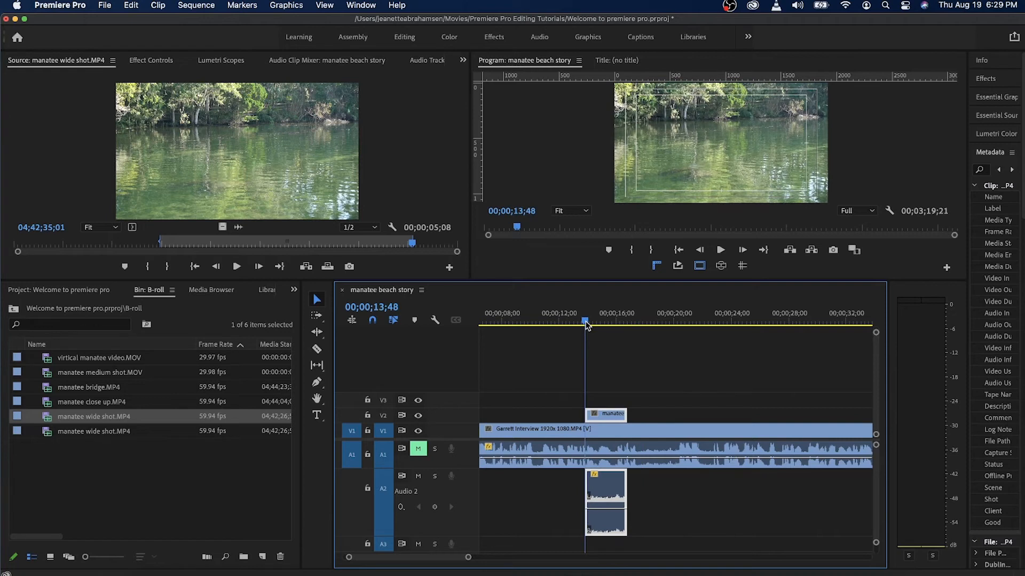
pyautogui.press('space')
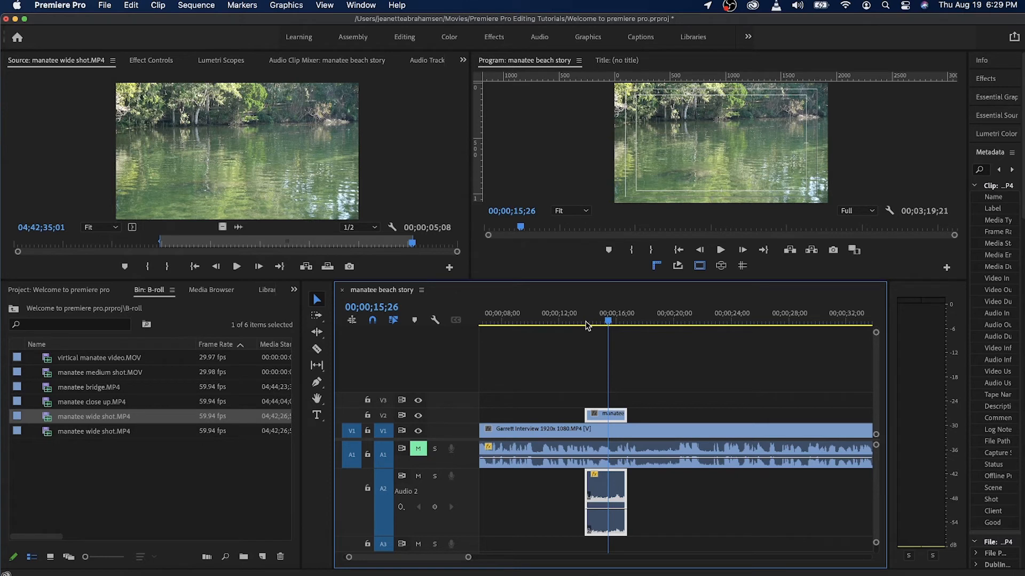
# - Silence the wide shot audio on A2 by lowering its volume line to -999.0 dB, and play it back
pyautogui.moveTo(620, 499); pyautogui.dragTo(620, 532)
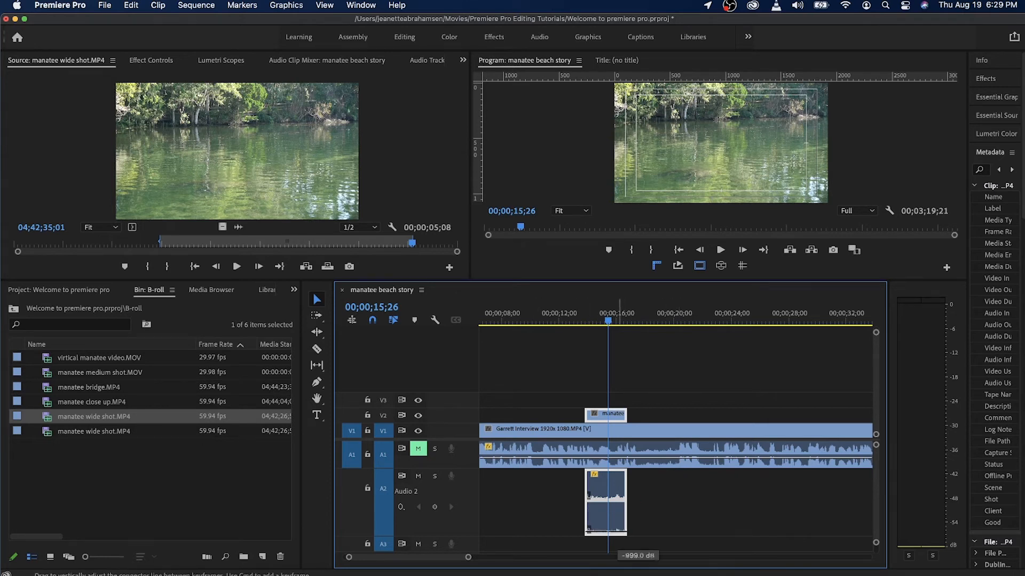
pyautogui.press('space')
pyautogui.press('space')
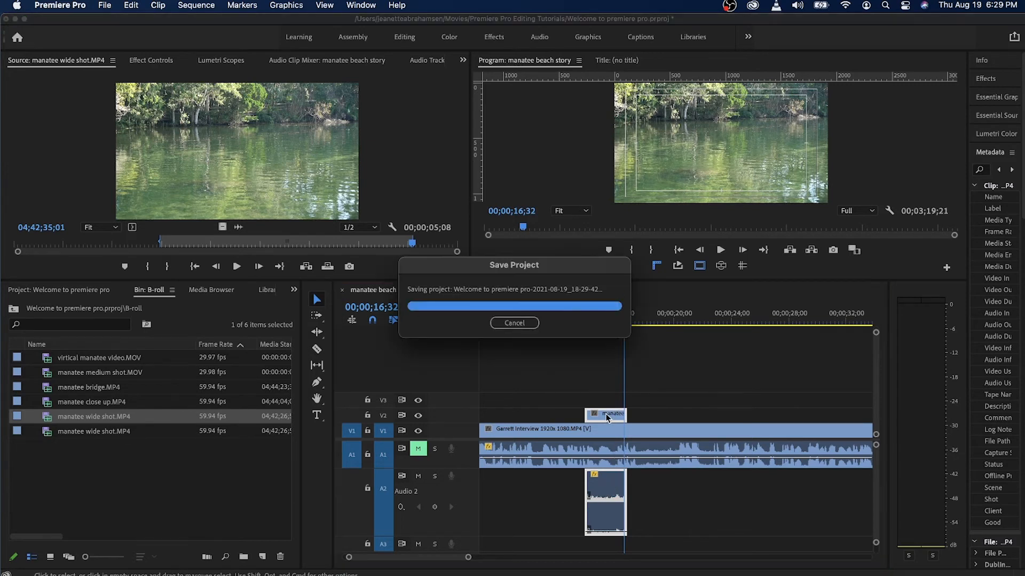
# - Unlink the manatee wide shot clip's video from its audio and delete the audio part from A2
pyautogui.rightClick(606, 417)
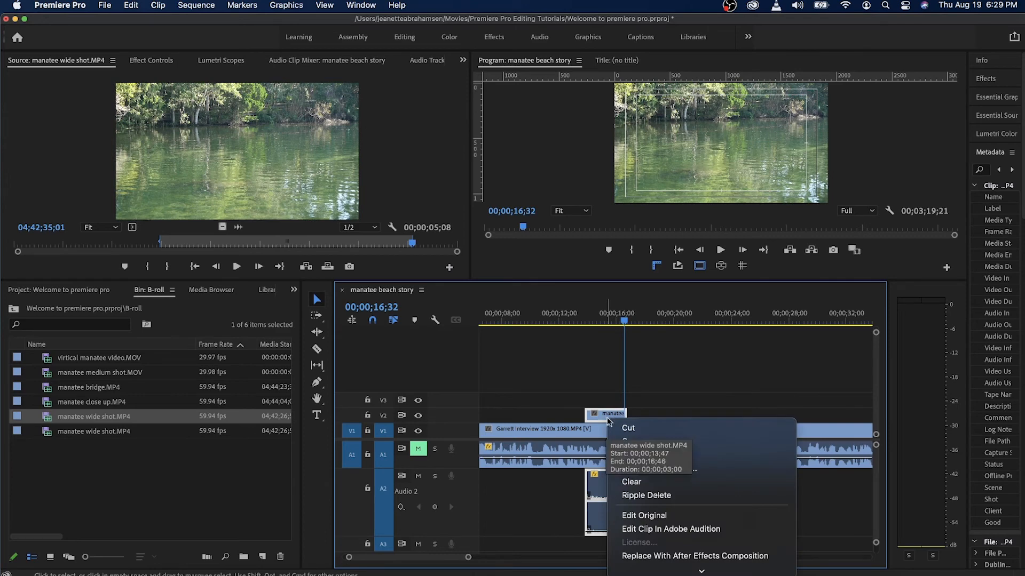
pyautogui.moveTo(693, 572)
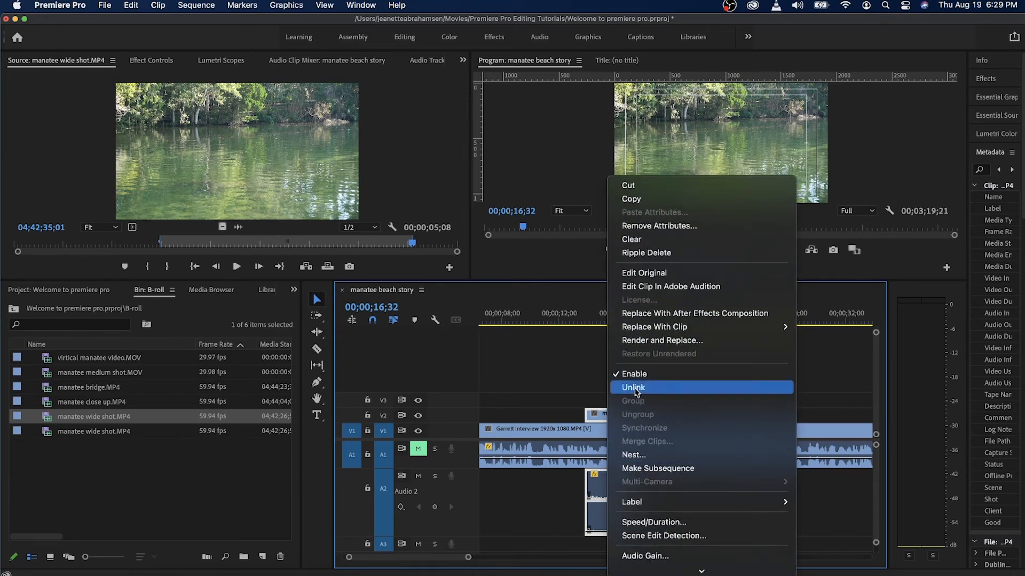
pyautogui.click(635, 388)
pyautogui.click(608, 414)
pyautogui.moveTo(605, 491); pyautogui.dragTo(606, 486)
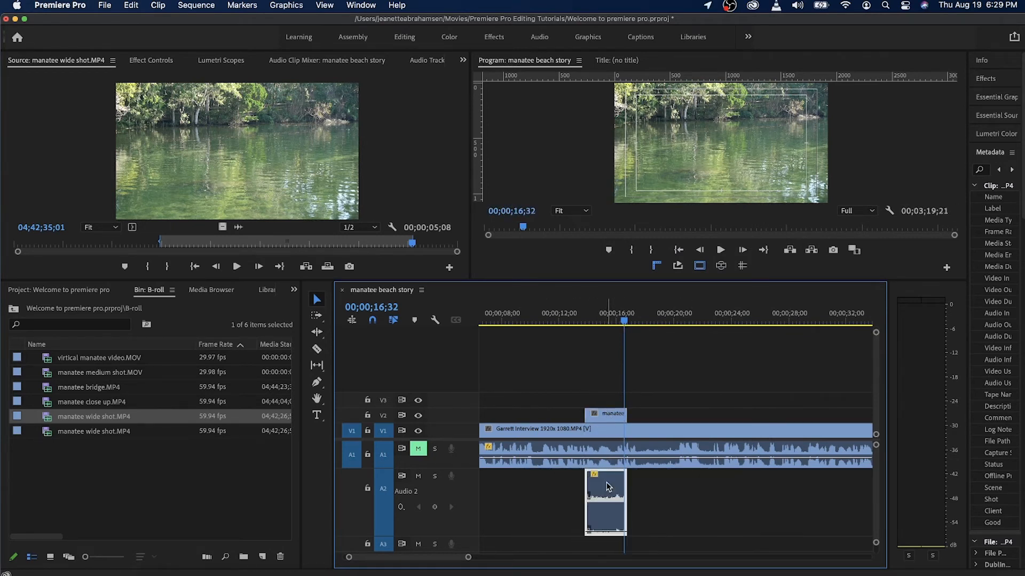
pyautogui.press('Delete')
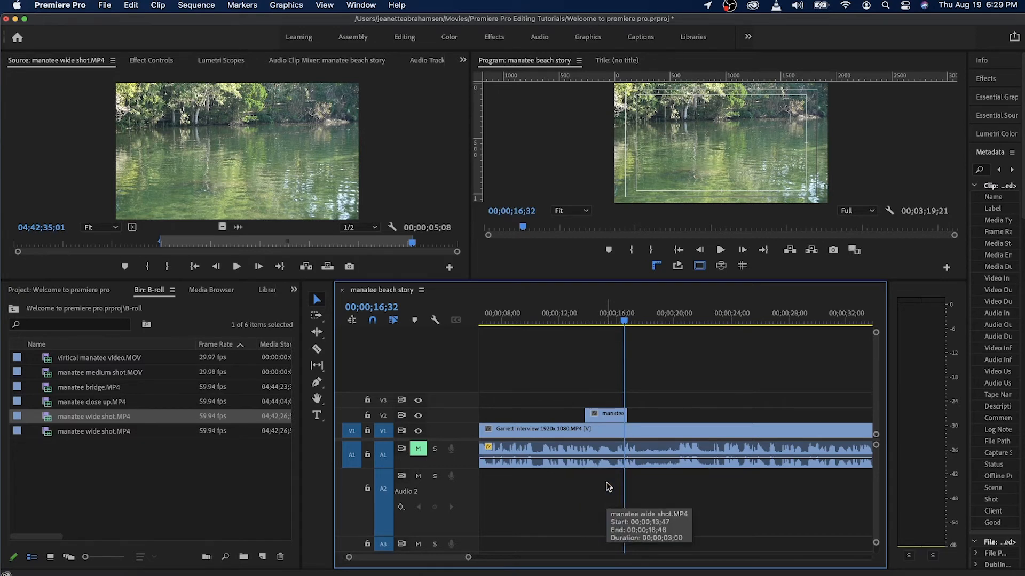
# - Undo the wide shot clip's audio deletion, volume changes and end trim, then check its clip options without choosing any
pyautogui.press('super+z')
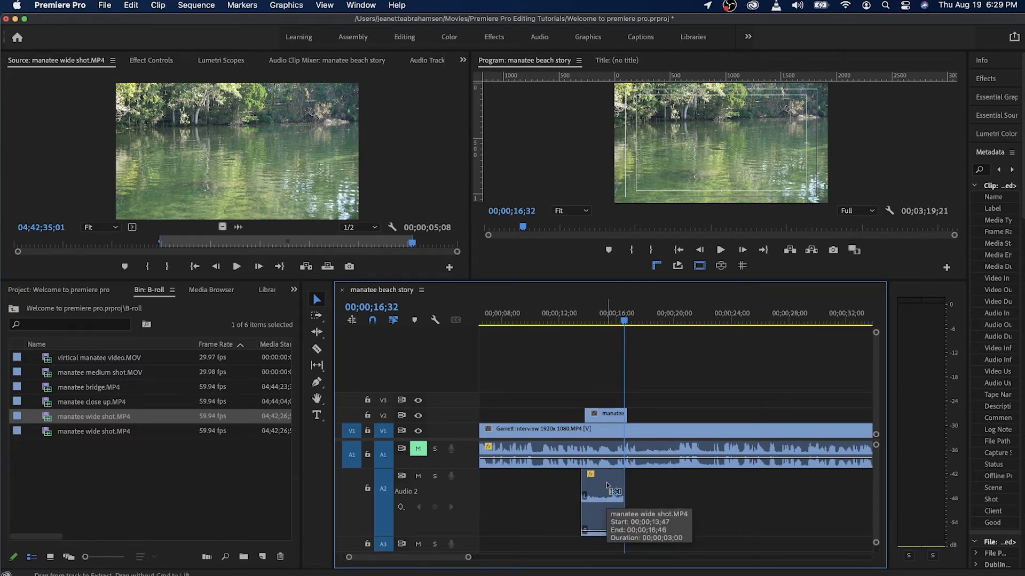
pyautogui.press('super+z')
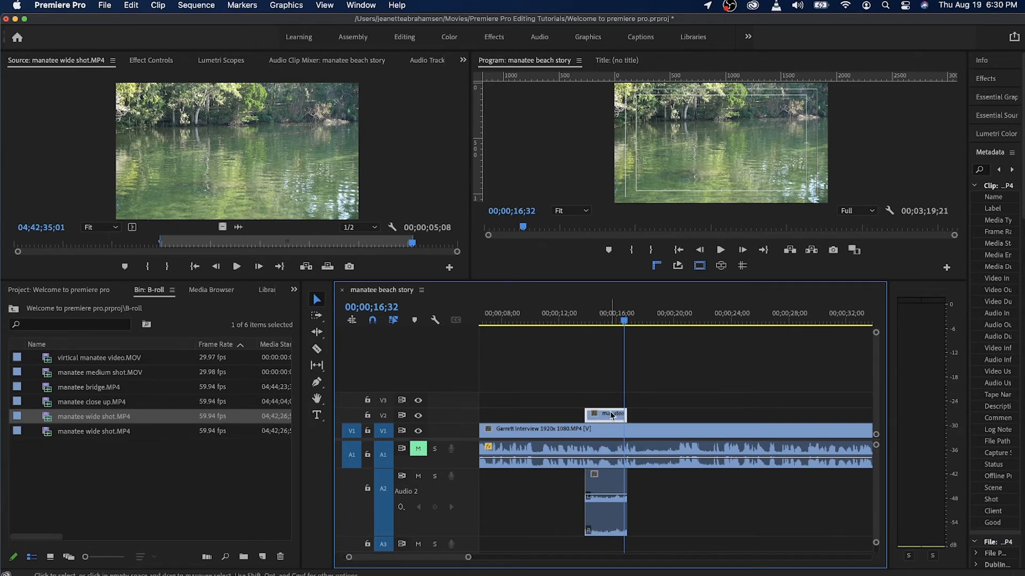
pyautogui.moveTo(612, 416); pyautogui.dragTo(609, 414)
pyautogui.rightClick(609, 414)
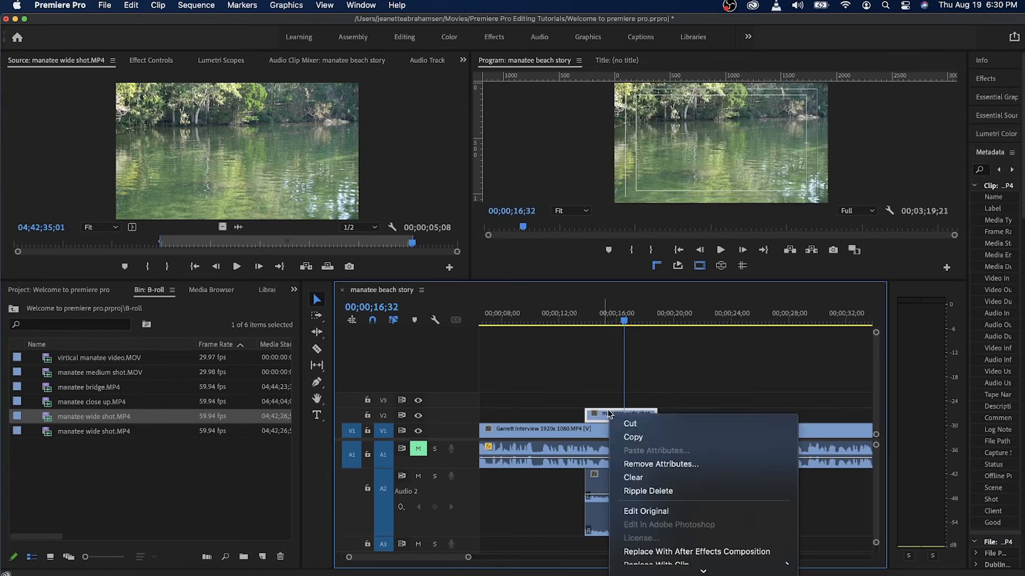
pyautogui.click(597, 486)
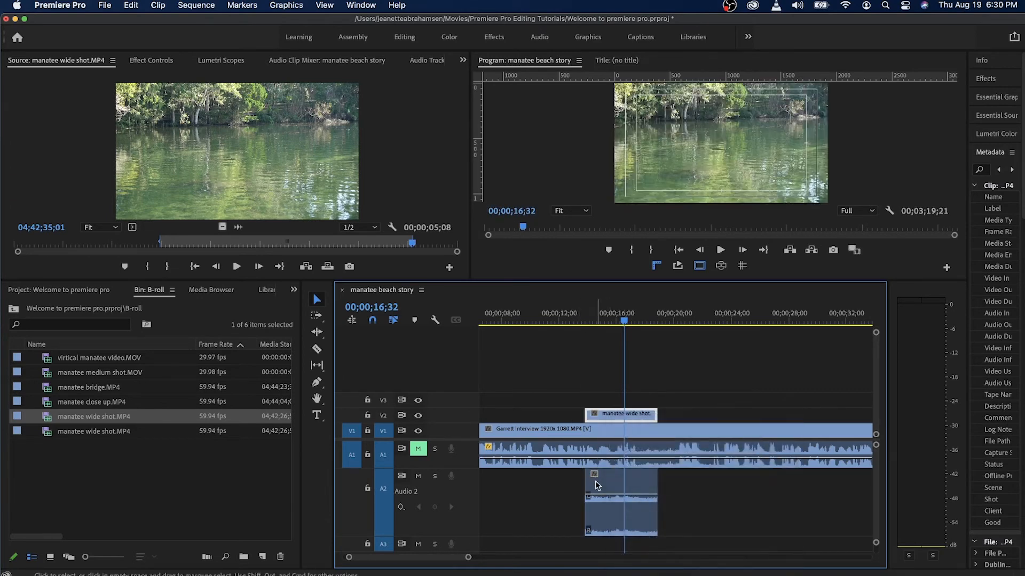
# - Select only the audio part of the manatee wide shot clip and delete it from A2, keeping the video on V2
pyautogui.rightClick(610, 421)
pyautogui.scroll(-5, 644, 513)
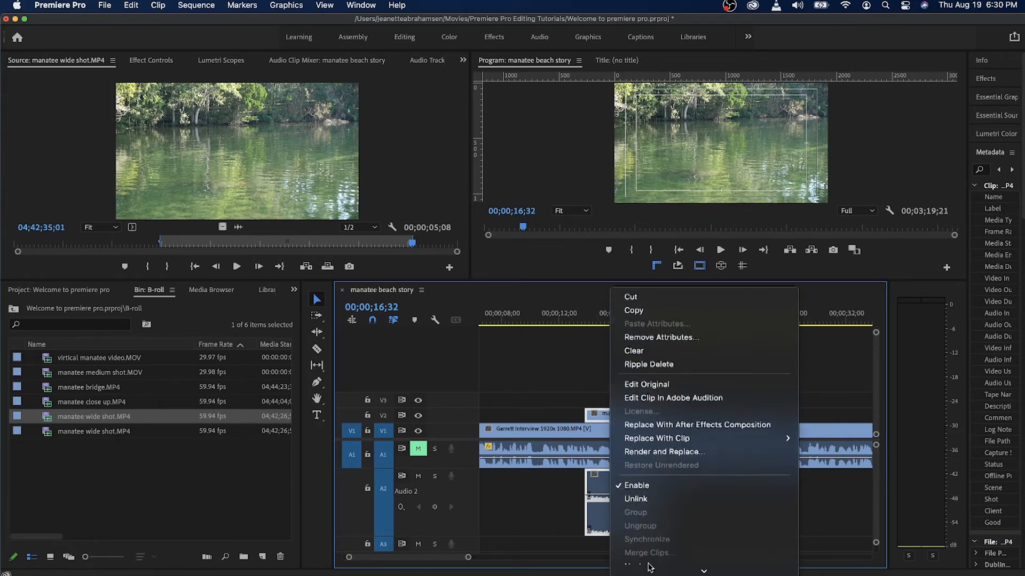
pyautogui.click(636, 499)
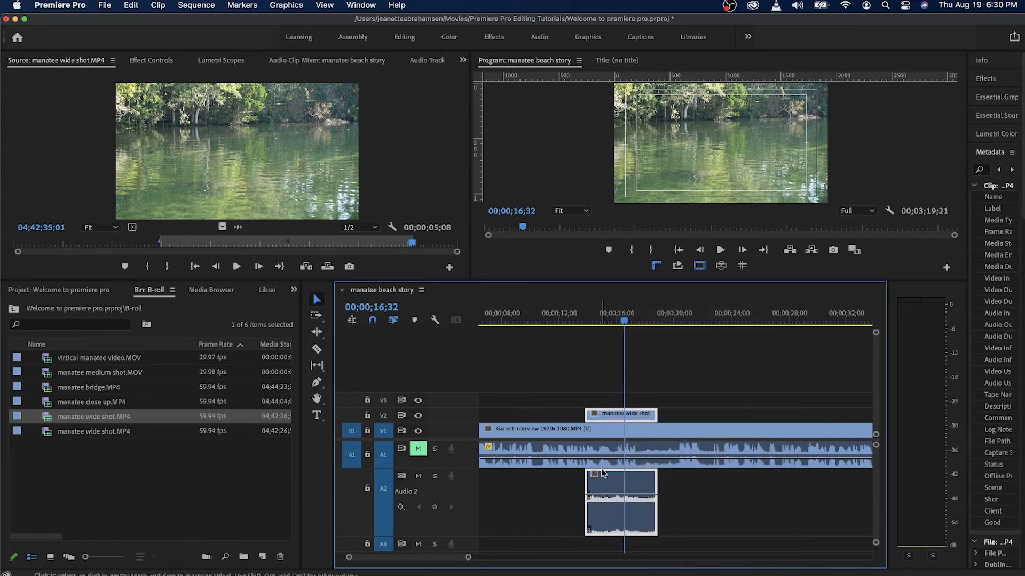
pyautogui.moveTo(610, 421)
pyautogui.mouseDown()
pyautogui.moveTo(674, 421)
pyautogui.moveTo(599, 421)
pyautogui.moveTo(650, 421)
pyautogui.moveTo(610, 419)
pyautogui.mouseUp()
pyautogui.click(725, 496)
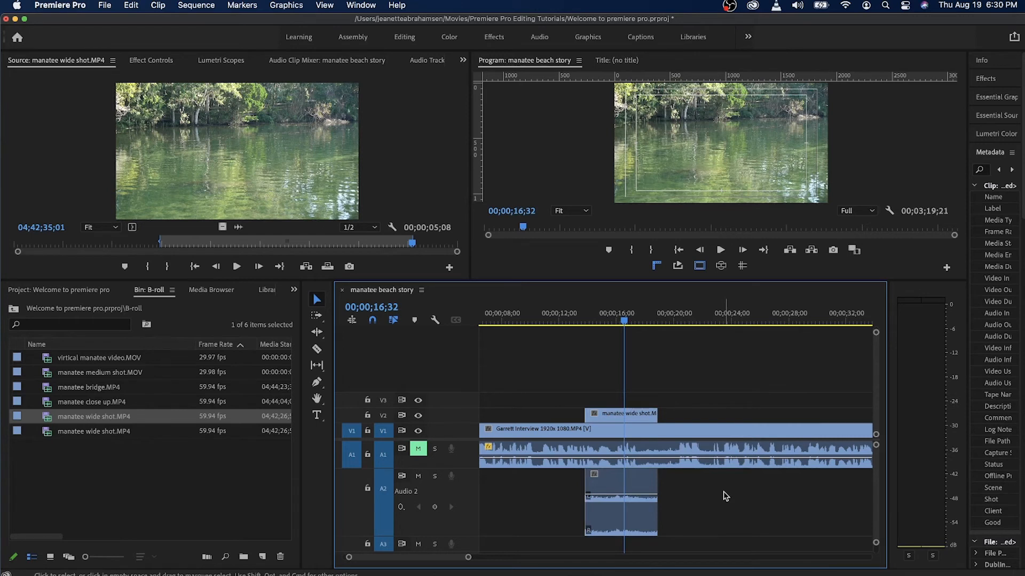
pyautogui.rightClick(634, 490)
pyautogui.click(671, 484)
pyautogui.click(670, 480)
pyautogui.keyDown('alt'); pyautogui.click(640, 482); pyautogui.keyUp('alt')
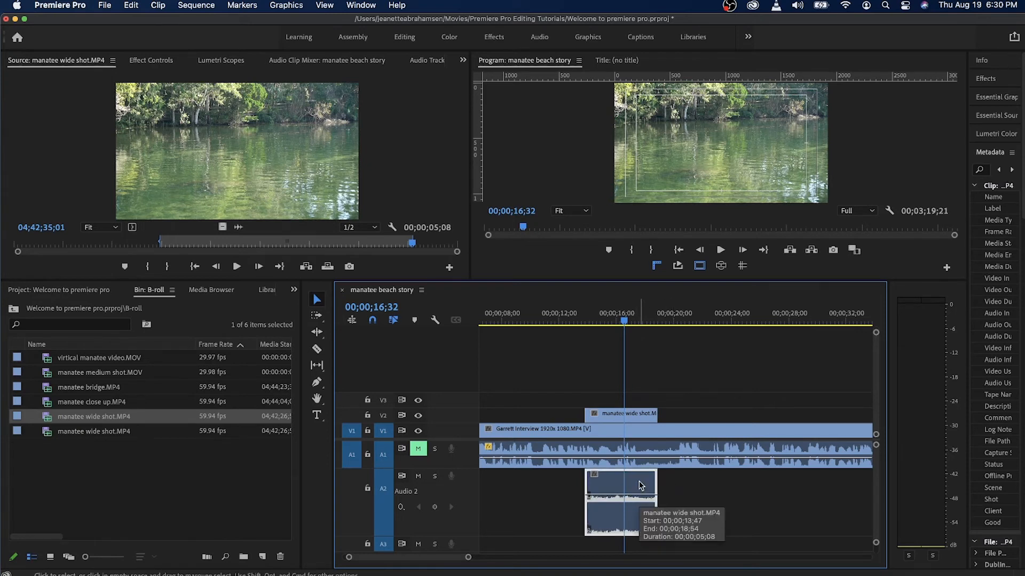
pyautogui.press('Delete')
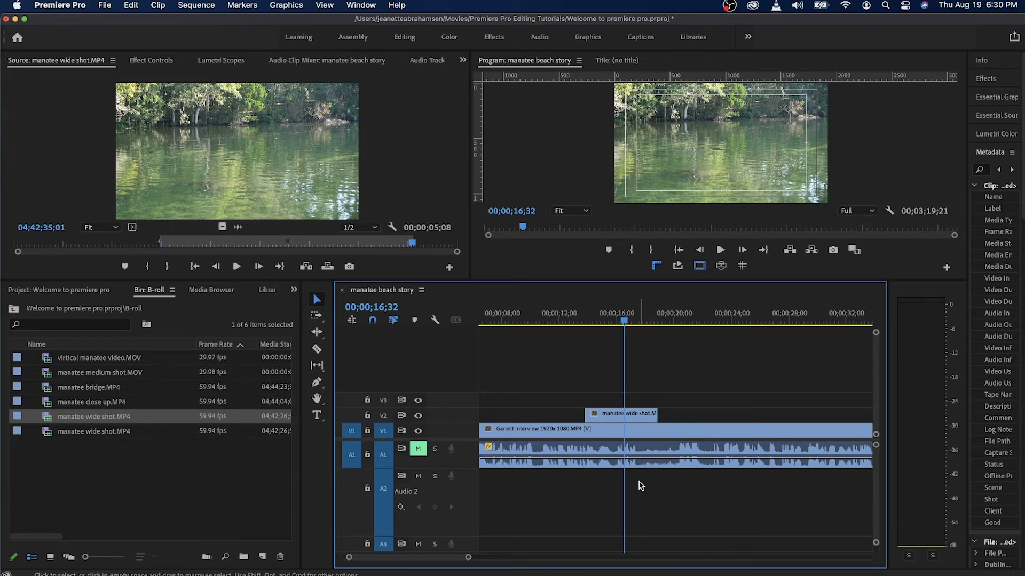
# - Mark manatee medium shot.MOV from 00:00:02:24 to 00:00:07:25 and place it on V2 directly after the wide shot
pyautogui.moveTo(468, 558); pyautogui.dragTo(503, 558)
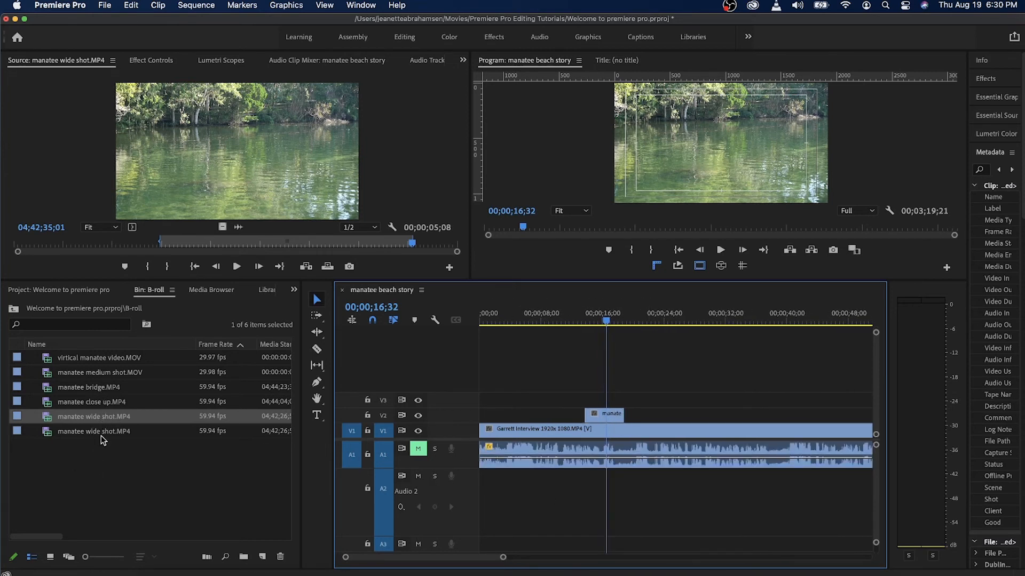
pyautogui.doubleClick(106, 373)
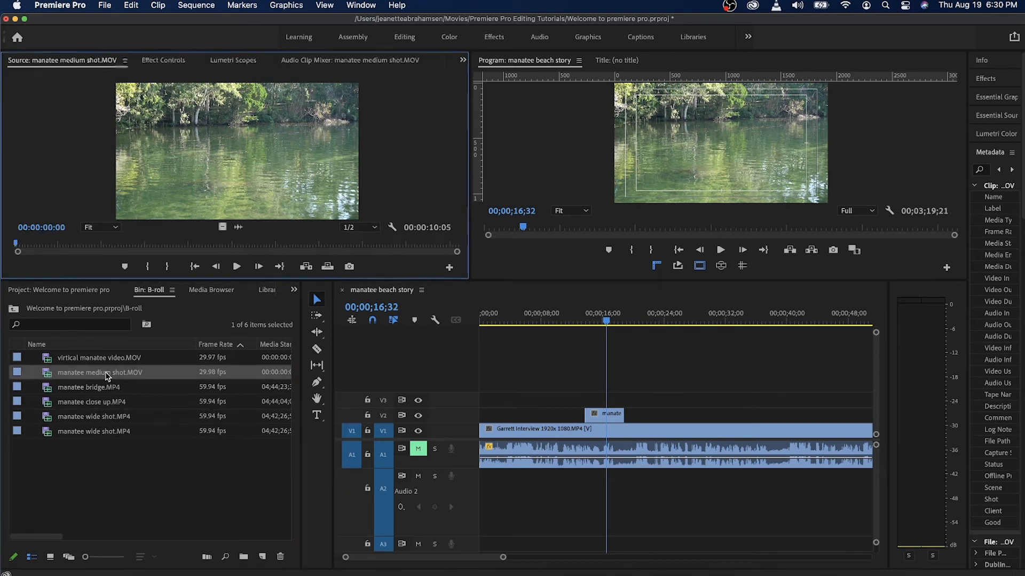
pyautogui.click(137, 246)
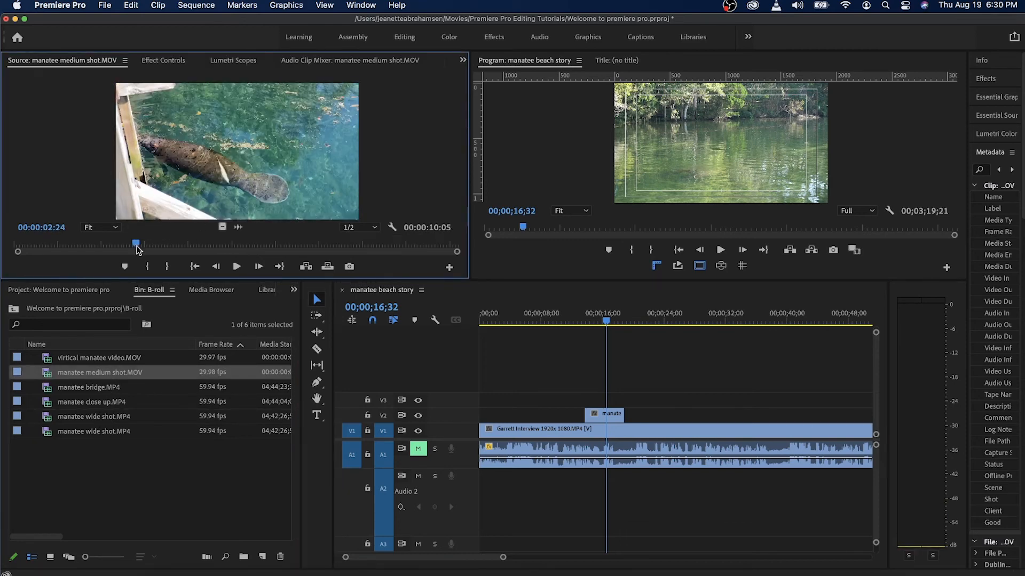
pyautogui.press('i')
pyautogui.click(356, 244)
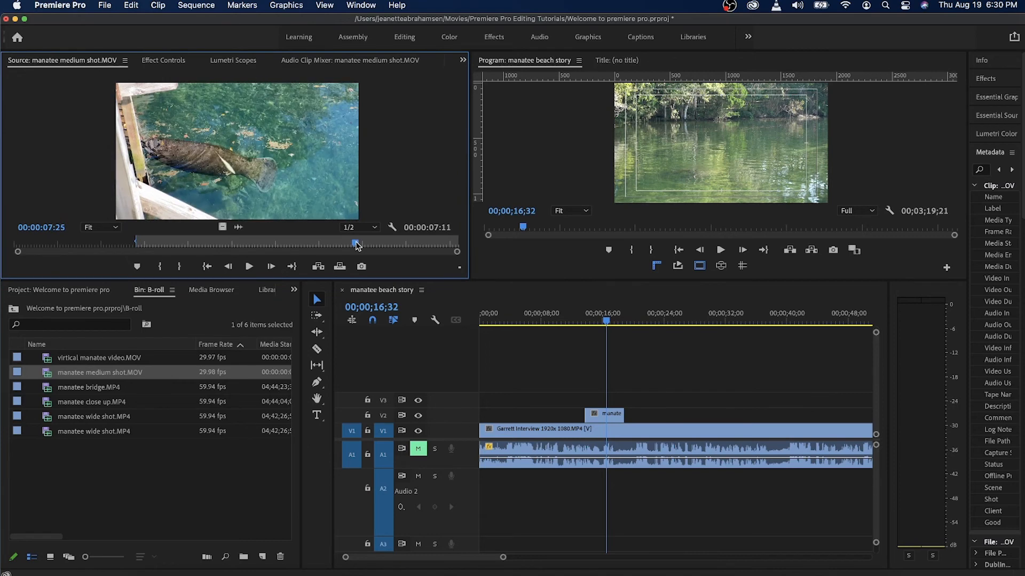
pyautogui.press('o')
pyautogui.moveTo(296, 187); pyautogui.dragTo(632, 422)
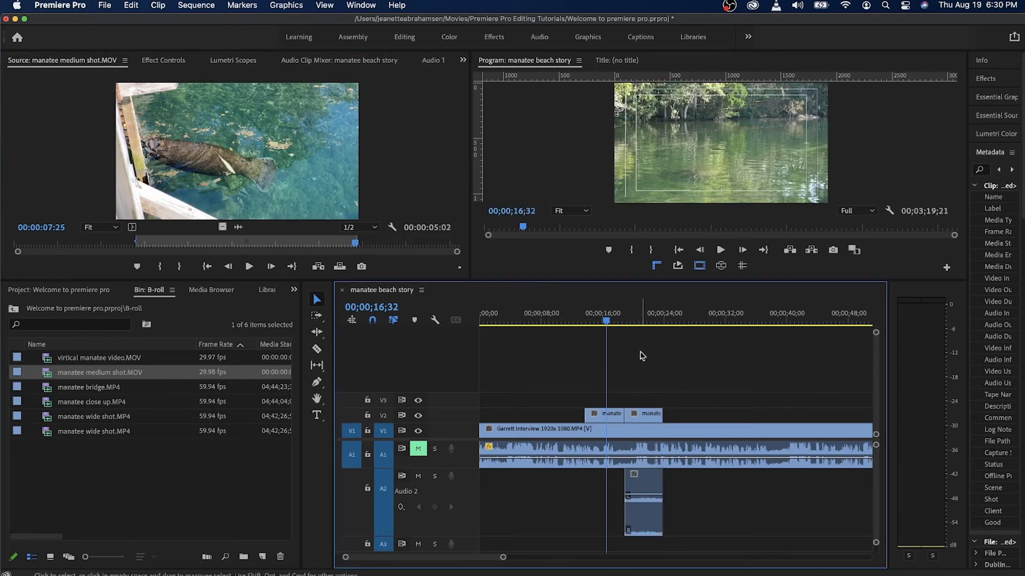
# - Move the medium shot clip later on V2 to leave a gap after the wide shot, and scrub across the gap
pyautogui.click(635, 316)
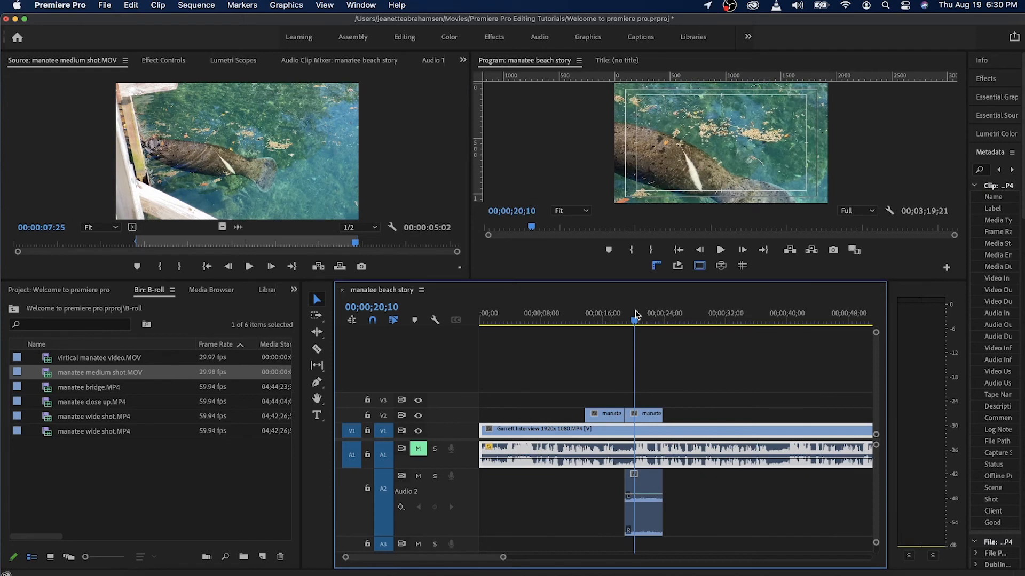
pyautogui.click(655, 316)
pyautogui.click(643, 416)
pyautogui.moveTo(642, 418); pyautogui.dragTo(672, 423)
pyautogui.click(604, 316)
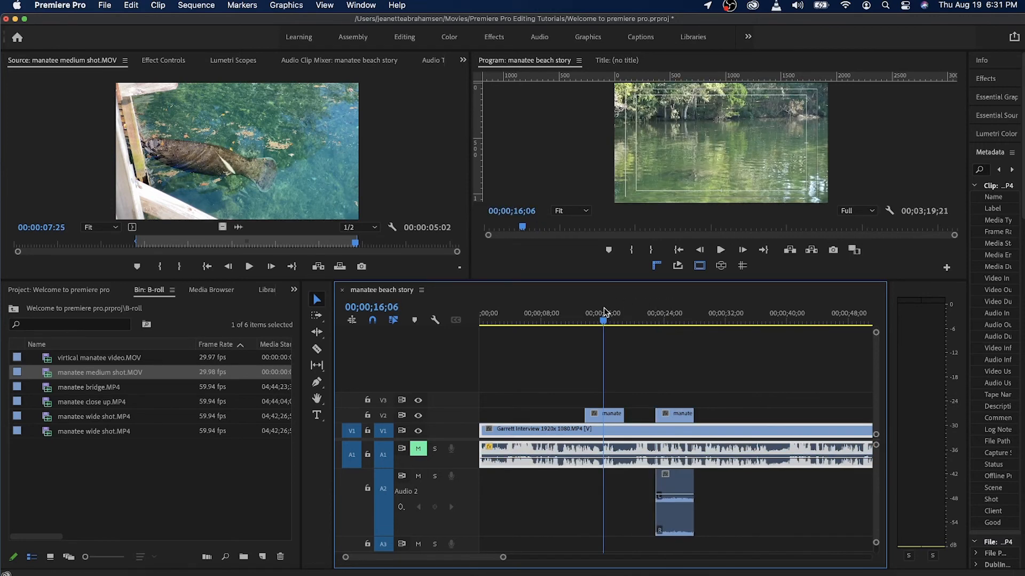
pyautogui.moveTo(604, 312); pyautogui.dragTo(648, 315)
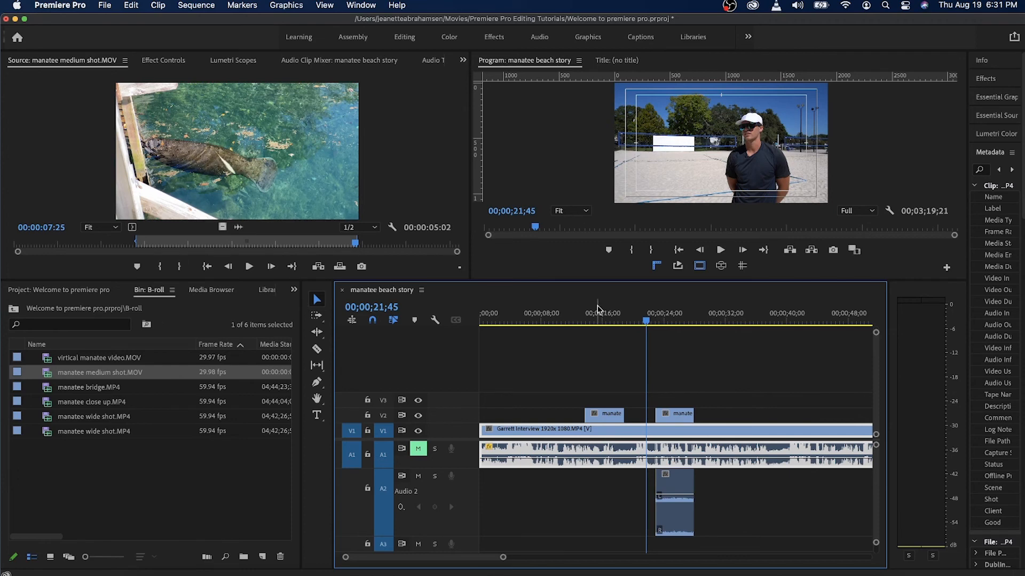
# - Scale the manatee medium shot clip on V2 to the sequence's frame size, previewing it at 00;00;26;27
pyautogui.click(683, 314)
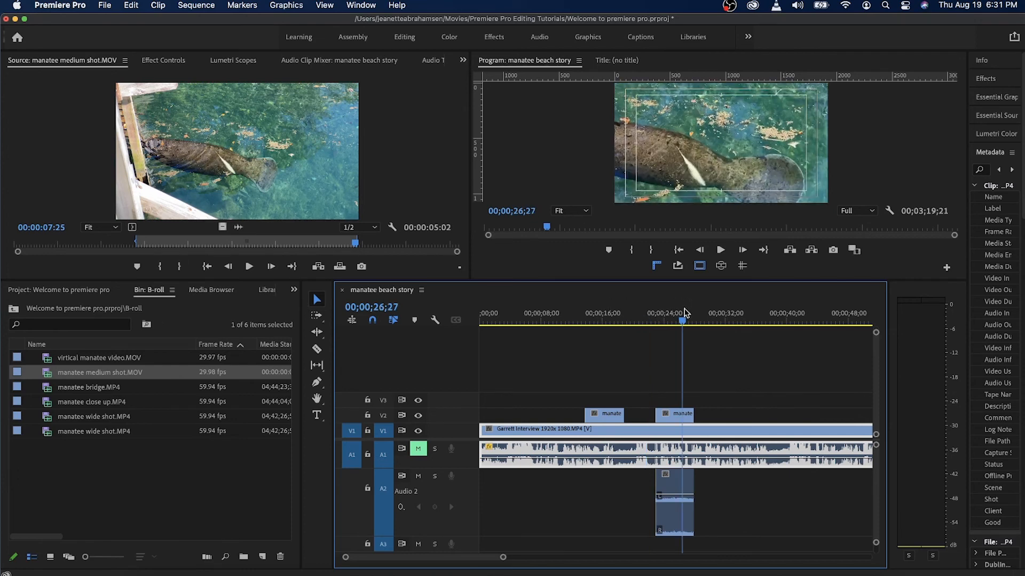
pyautogui.rightClick(686, 418)
pyautogui.scroll(-4, 780, 468)
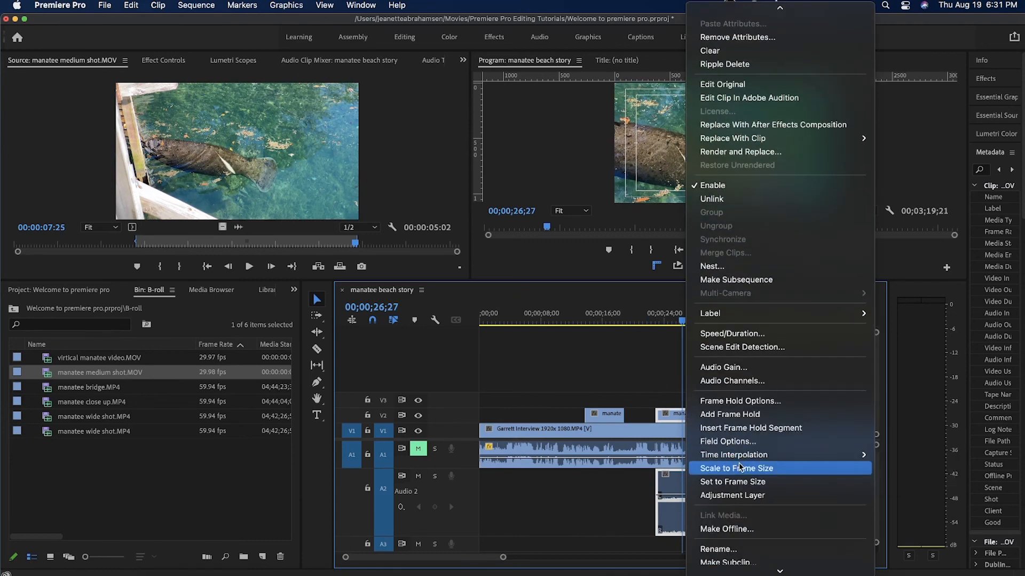
pyautogui.click(740, 468)
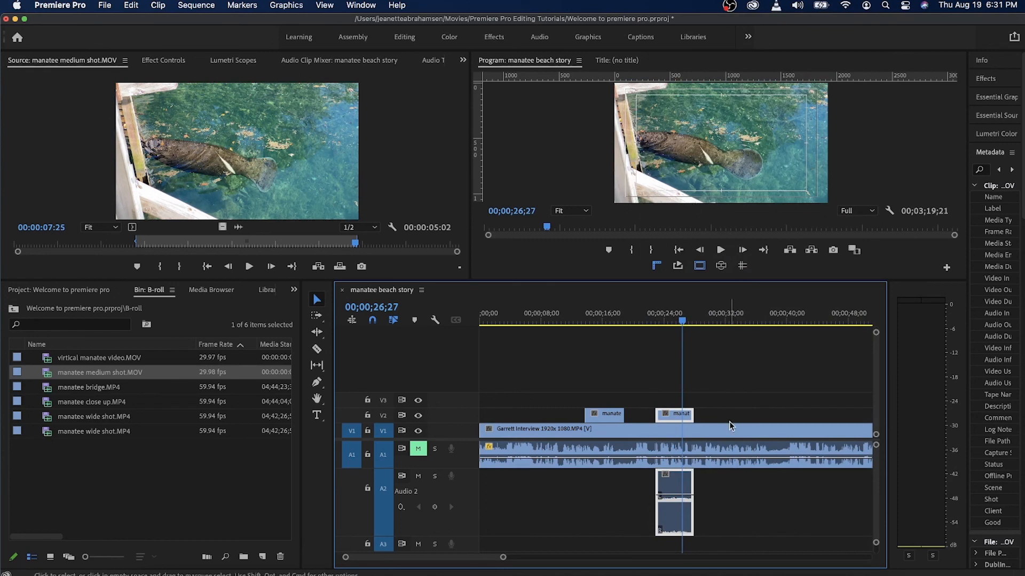
# - Widen the gap between the wide and medium shots on V2, close it with Ripple Delete, and check the cut at 00;00;18;55
pyautogui.click(600, 319)
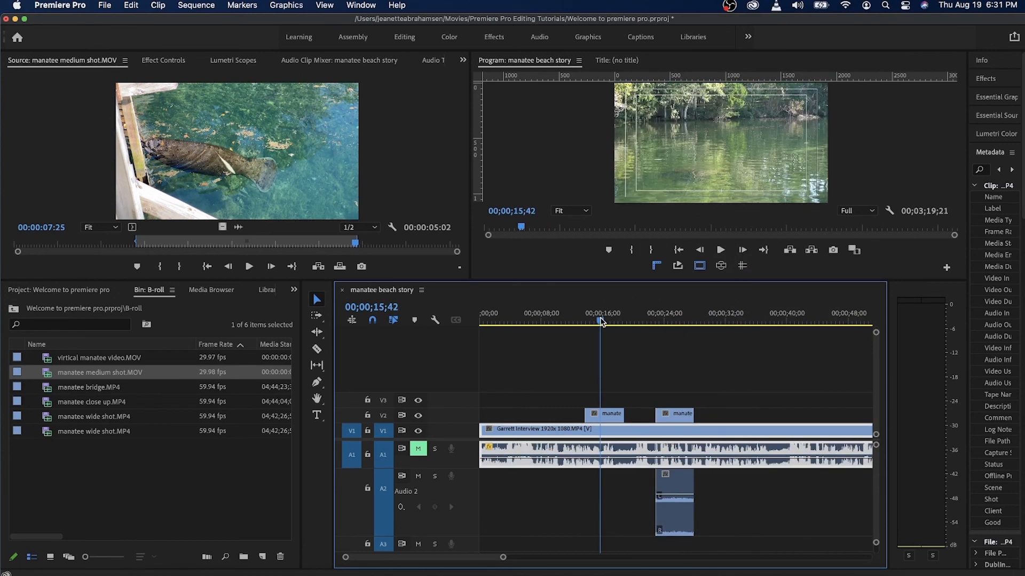
pyautogui.moveTo(674, 414); pyautogui.dragTo(695, 415)
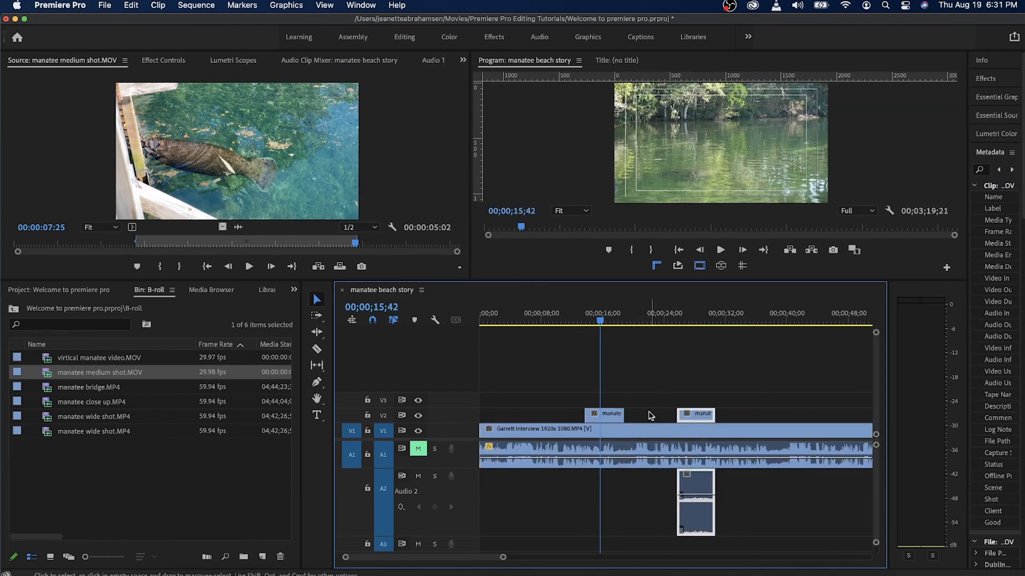
pyautogui.rightClick(648, 419)
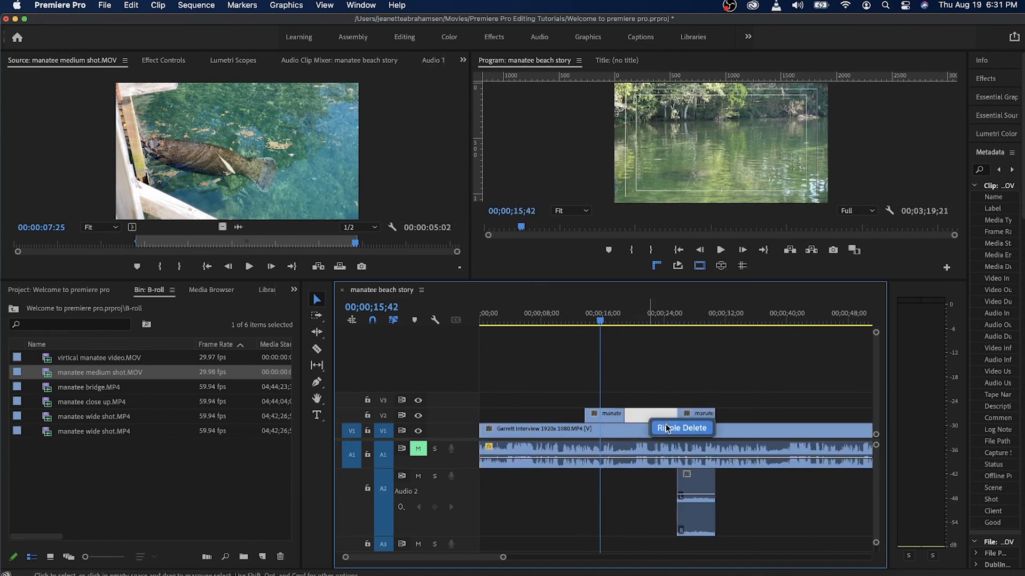
pyautogui.click(681, 428)
pyautogui.press('Down')
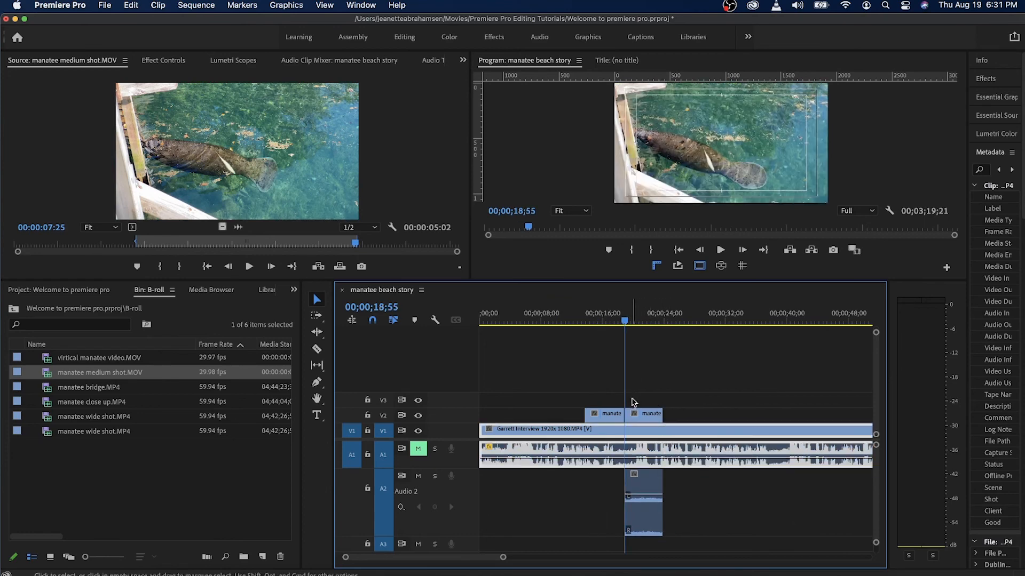
pyautogui.moveTo(645, 419); pyautogui.dragTo(638, 417)
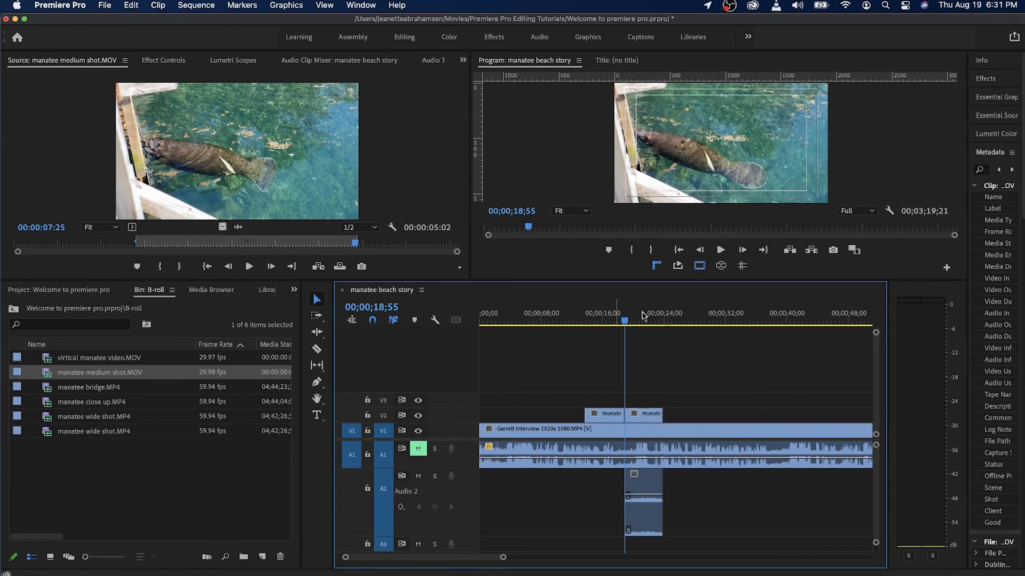
# - Set an in point at 04;44;07;38 in manatee close up.MP4 and place the clip on V2 directly after the medium shot
pyautogui.click(692, 316)
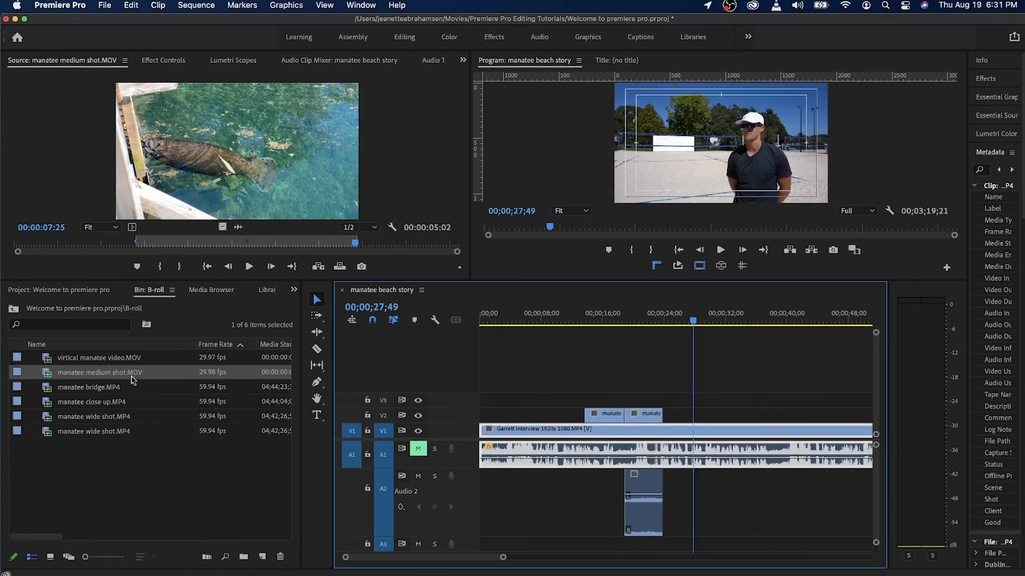
pyautogui.doubleClick(120, 403)
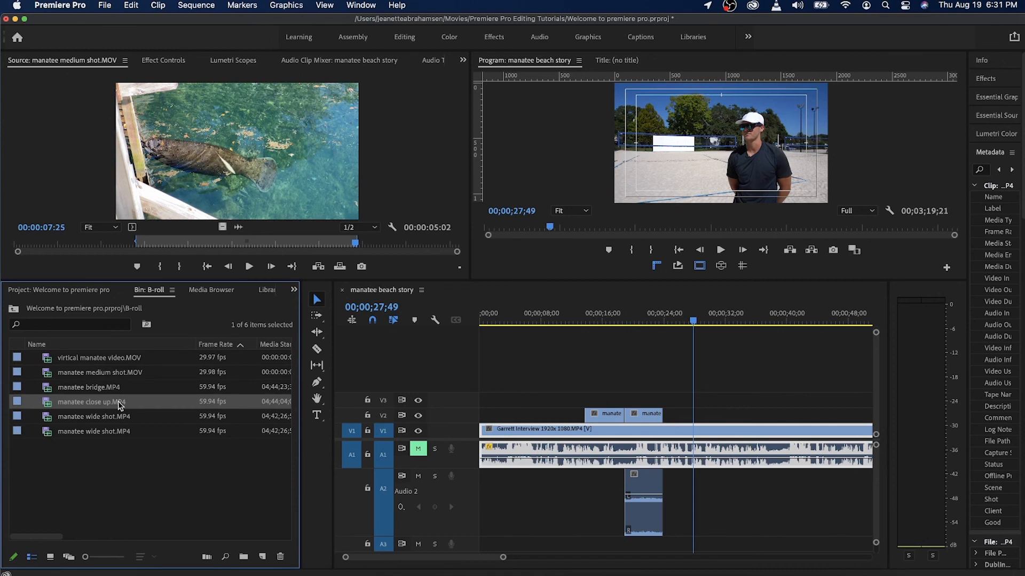
pyautogui.click(225, 245)
pyautogui.press('i')
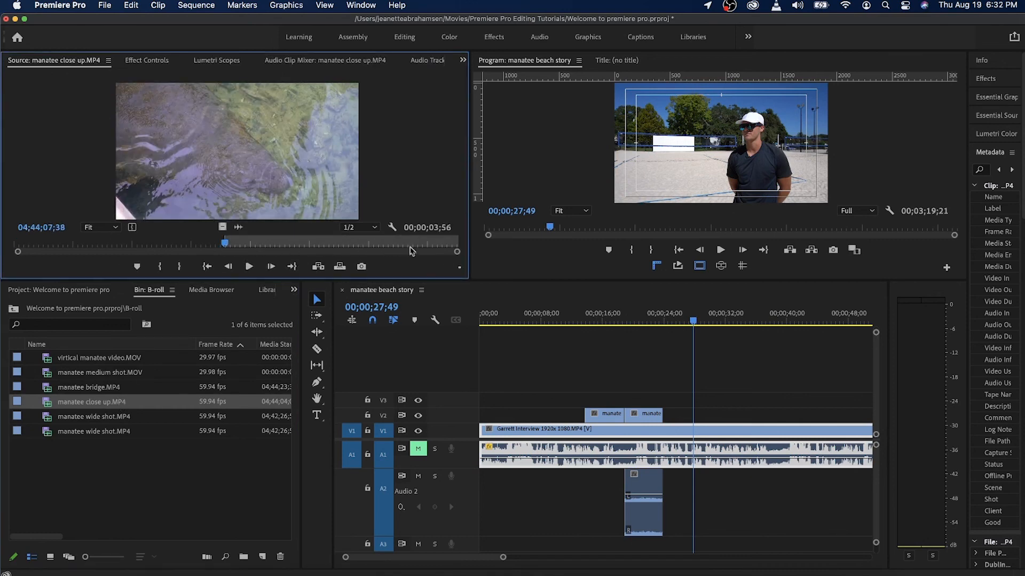
pyautogui.moveTo(253, 139); pyautogui.dragTo(674, 414)
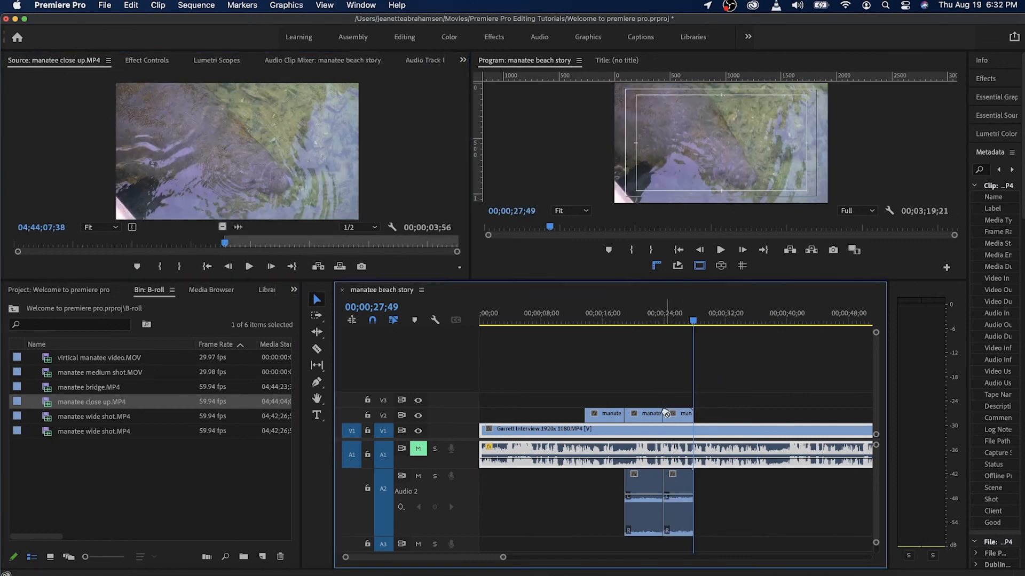
# - Scrub the close-up to 00;00;26;32 and zoom the timeline out to view the full length of the interview
pyautogui.moveTo(678, 304); pyautogui.dragTo(684, 304)
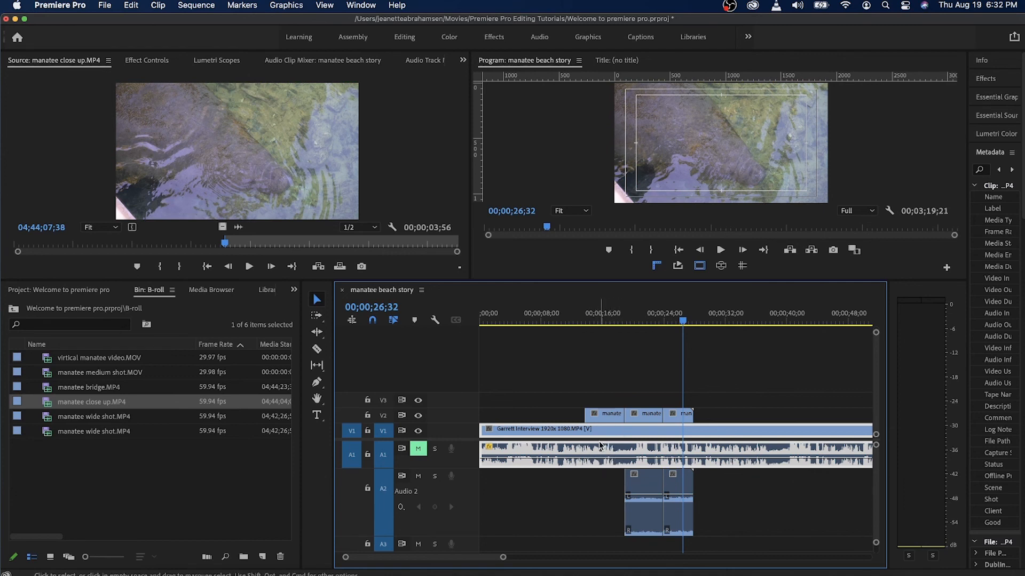
pyautogui.moveTo(503, 557); pyautogui.dragTo(596, 567)
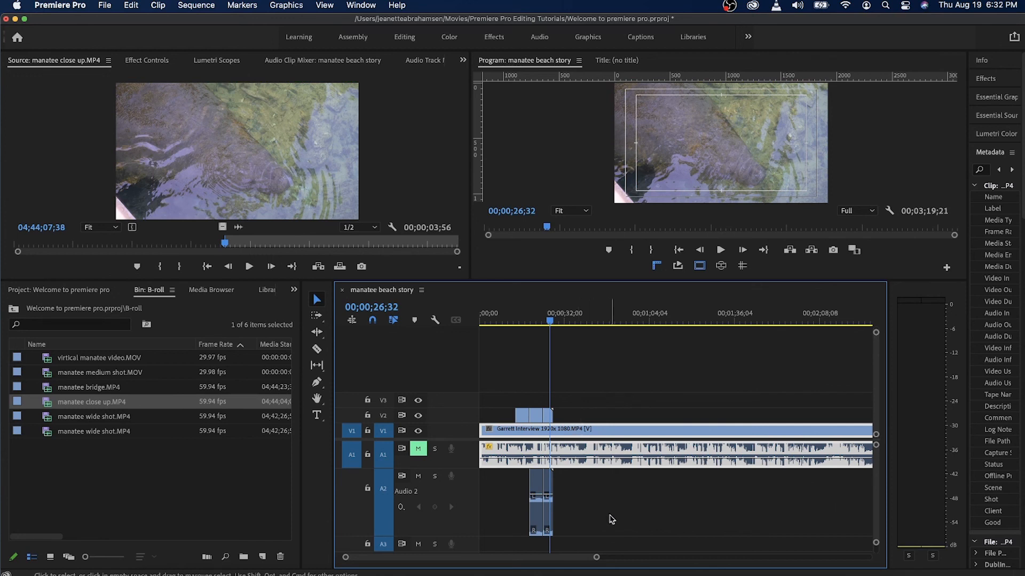
pyautogui.moveTo(596, 558); pyautogui.dragTo(646, 559)
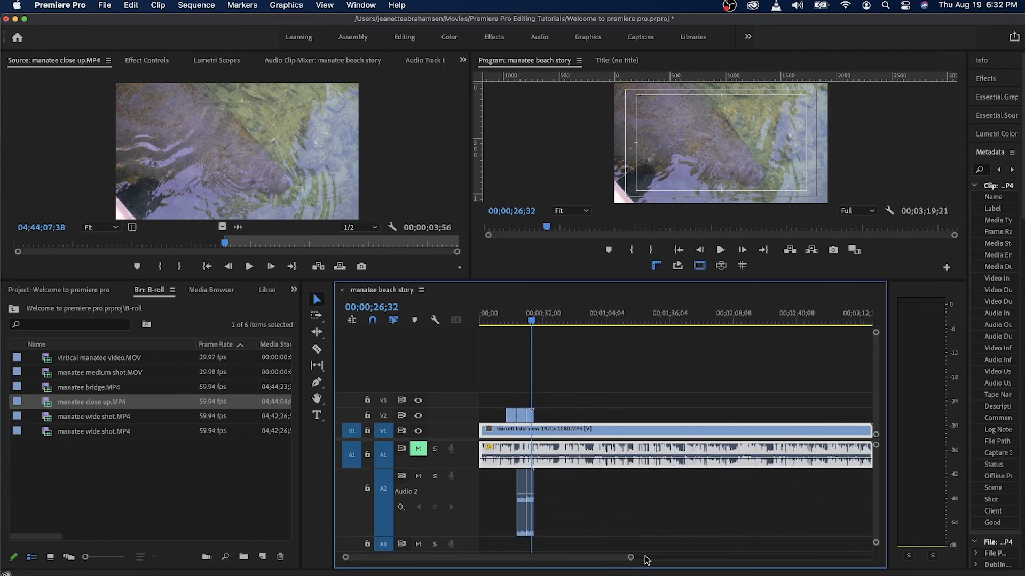